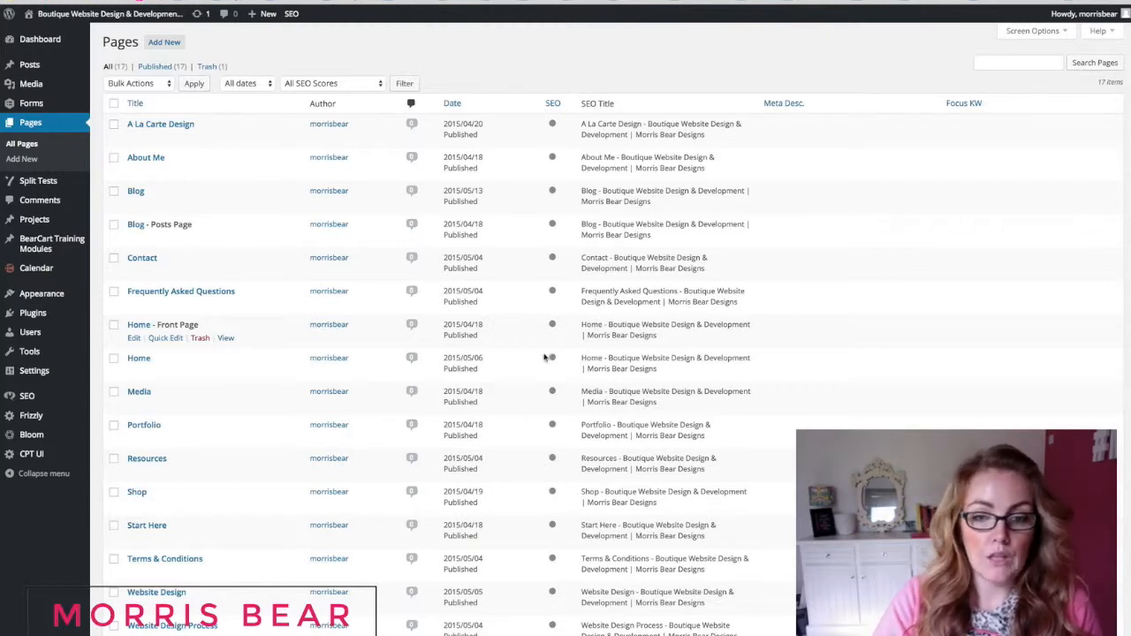
Open the page marked Home - Front Page for editing from the pages list
scroll(506, 361, "down", 1)
scroll(506, 361, "up", 1)
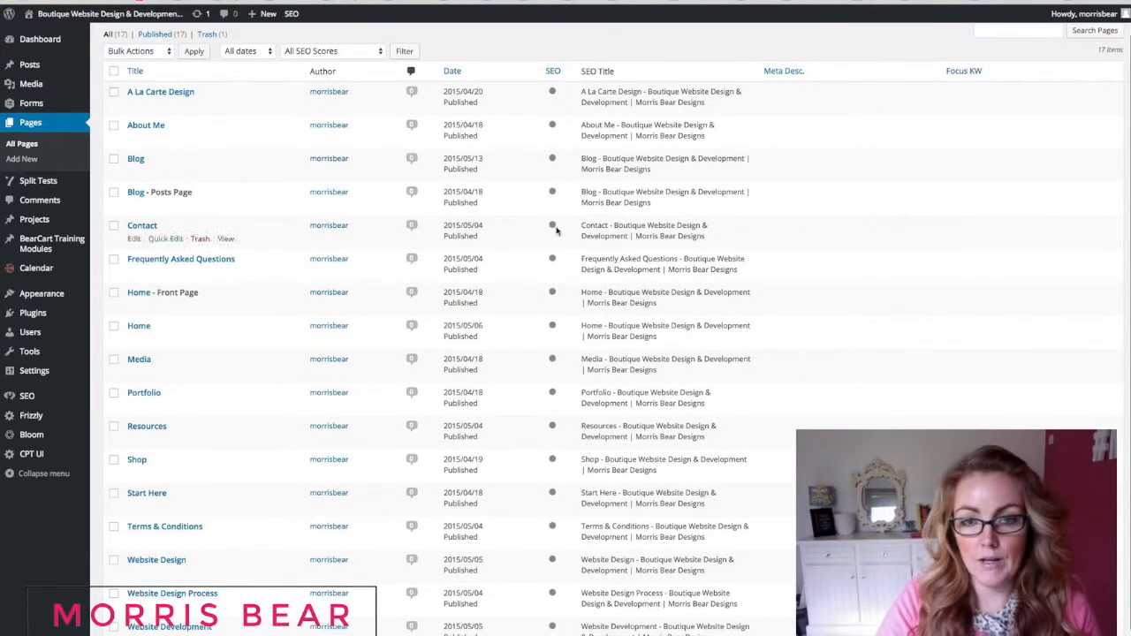
scroll(548, 614, "down", 1)
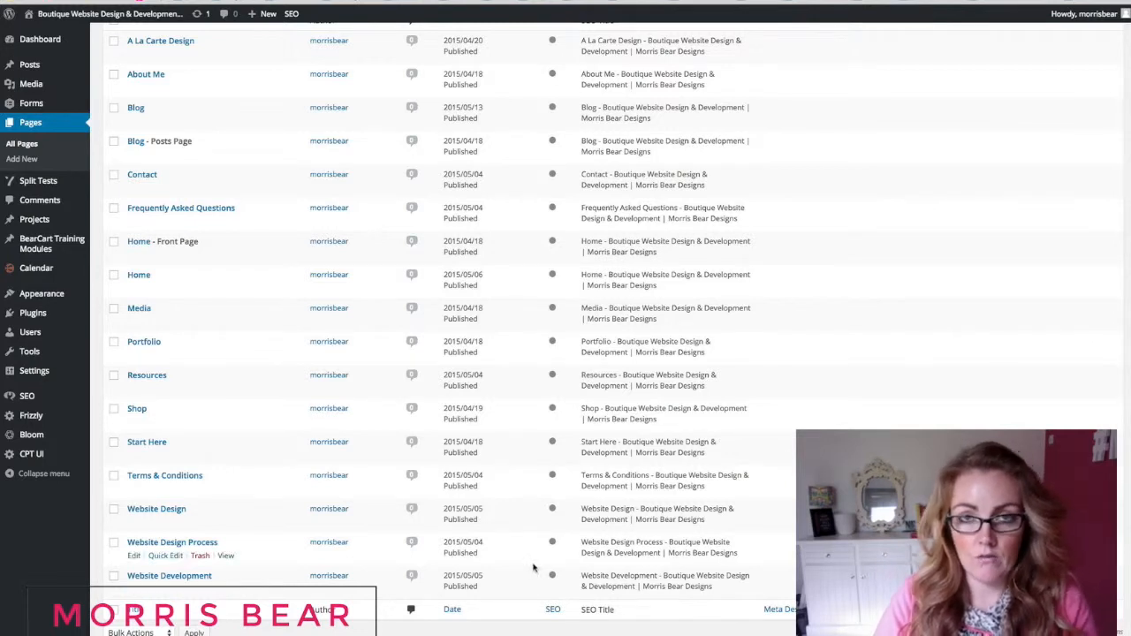
left_click(141, 242)
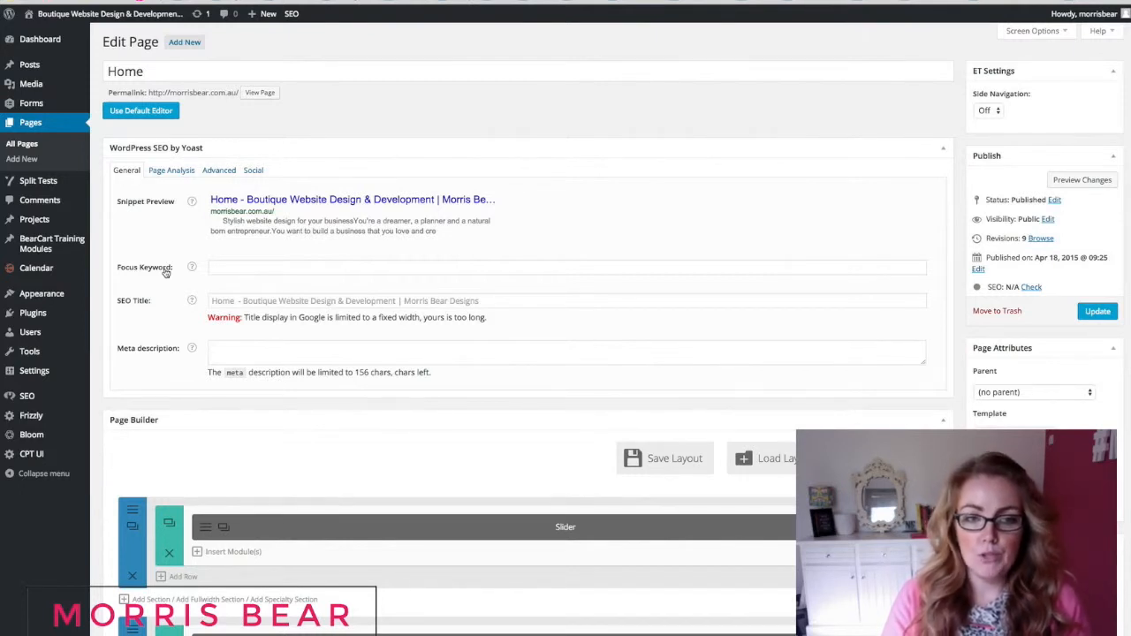
Set the page's focus keyword to "boutique website design", choosing the matching suggestion
left_click(228, 267)
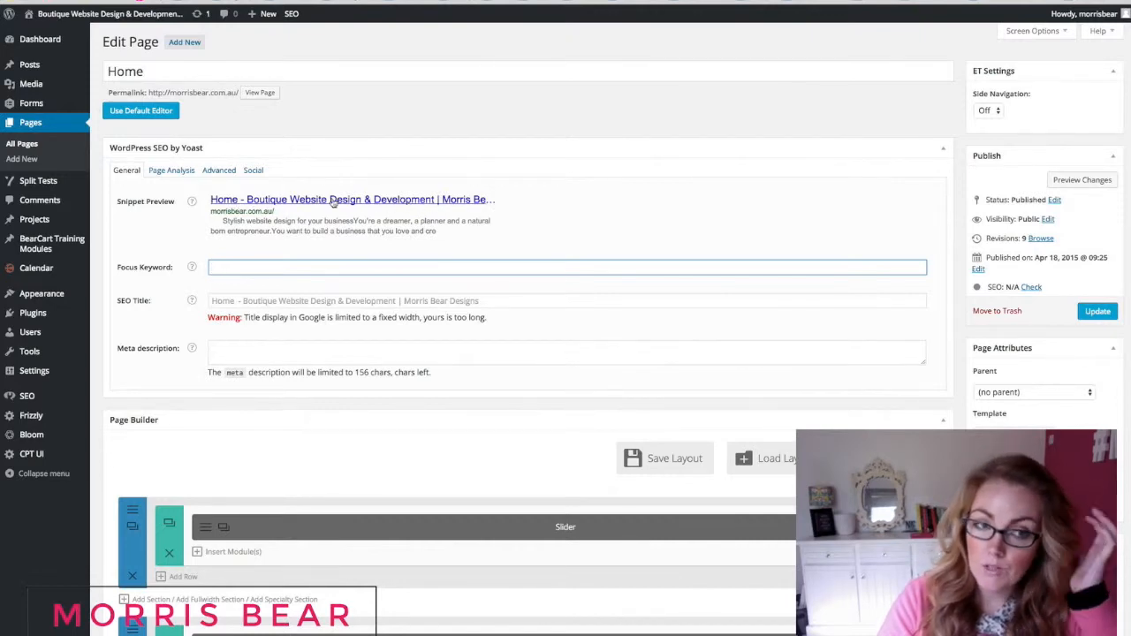
type("Bou")
key("BackSpace")
key("BackSpace")
key("BackSpace")
type("bo")
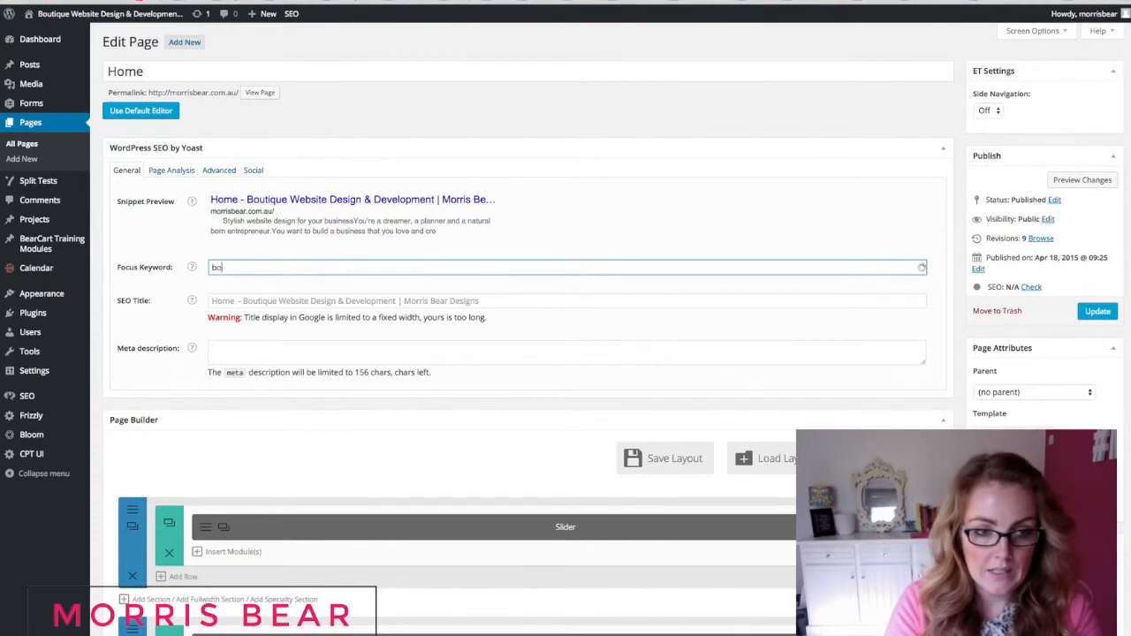
type("utique ")
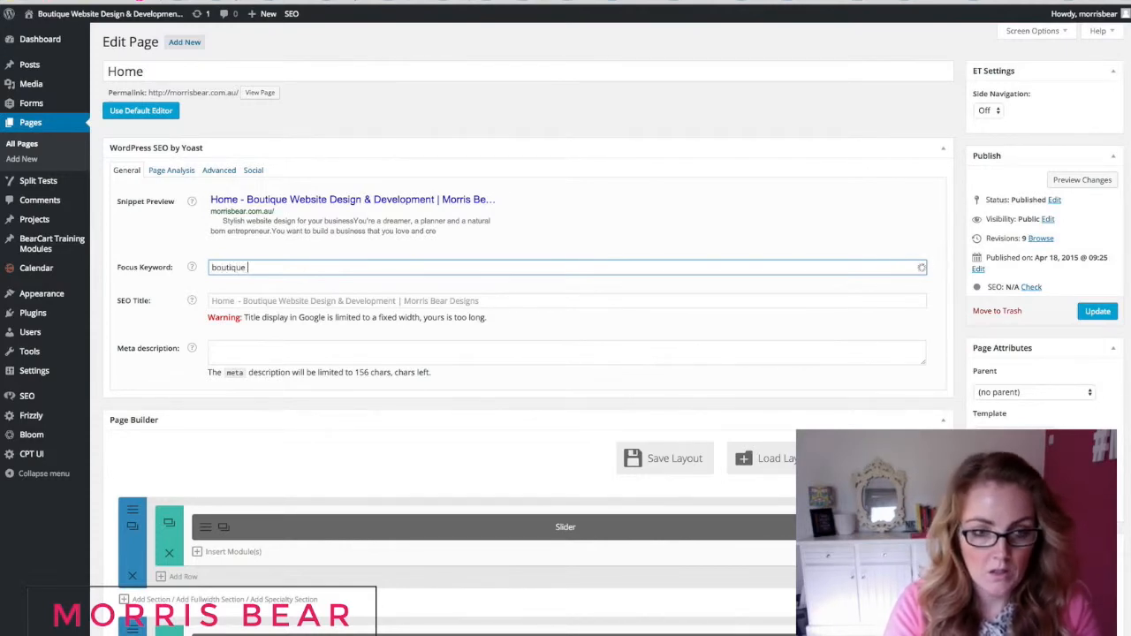
type("website ")
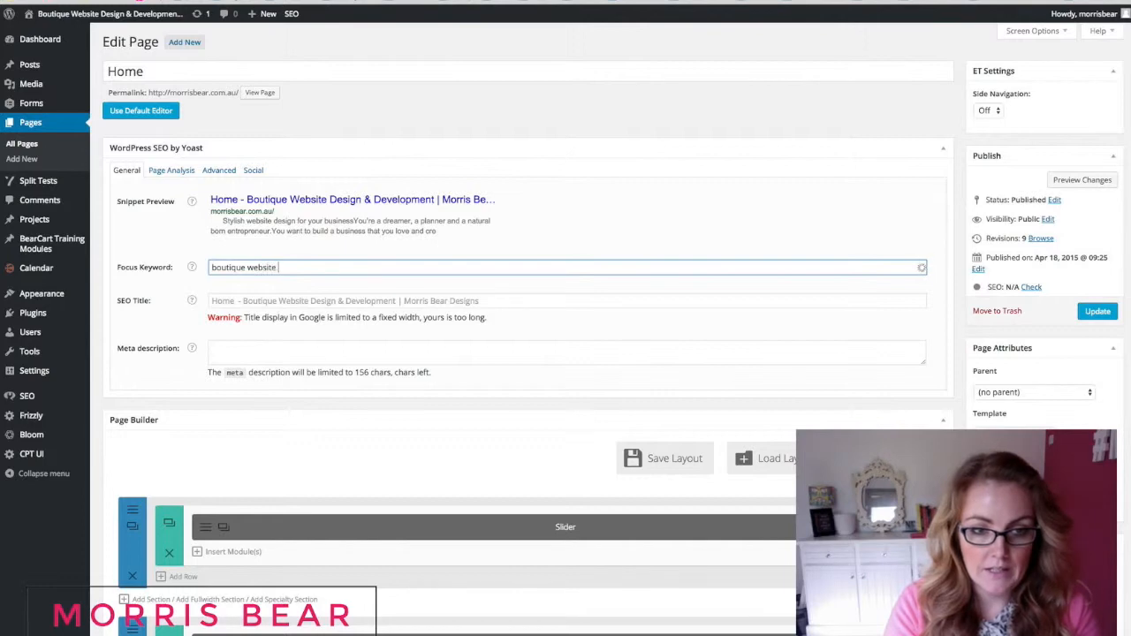
type("design")
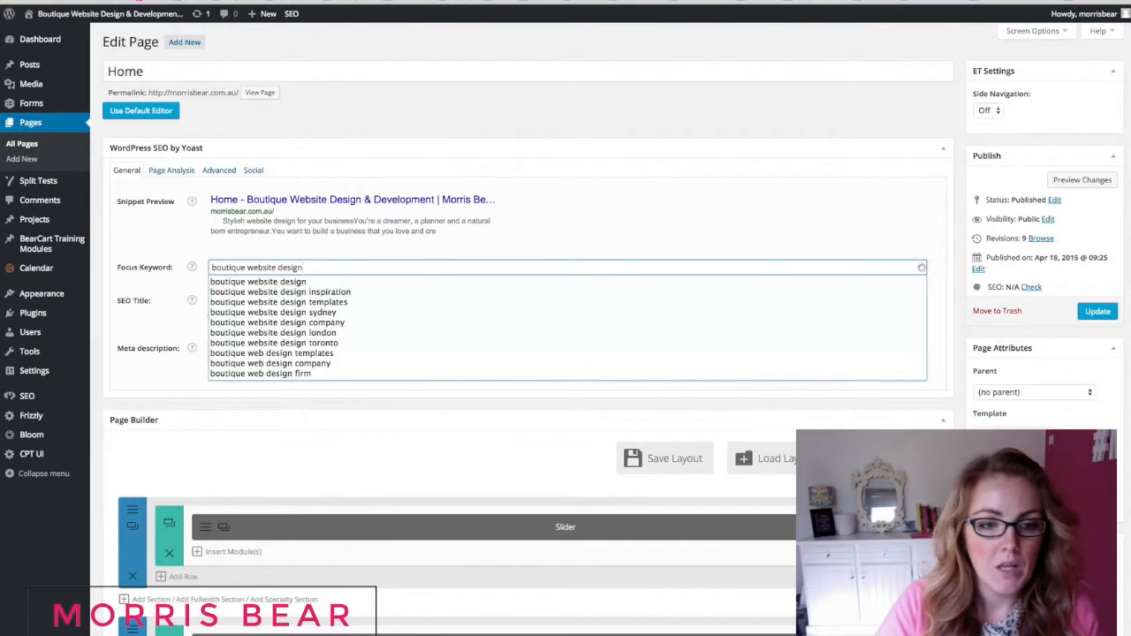
left_click(303, 282)
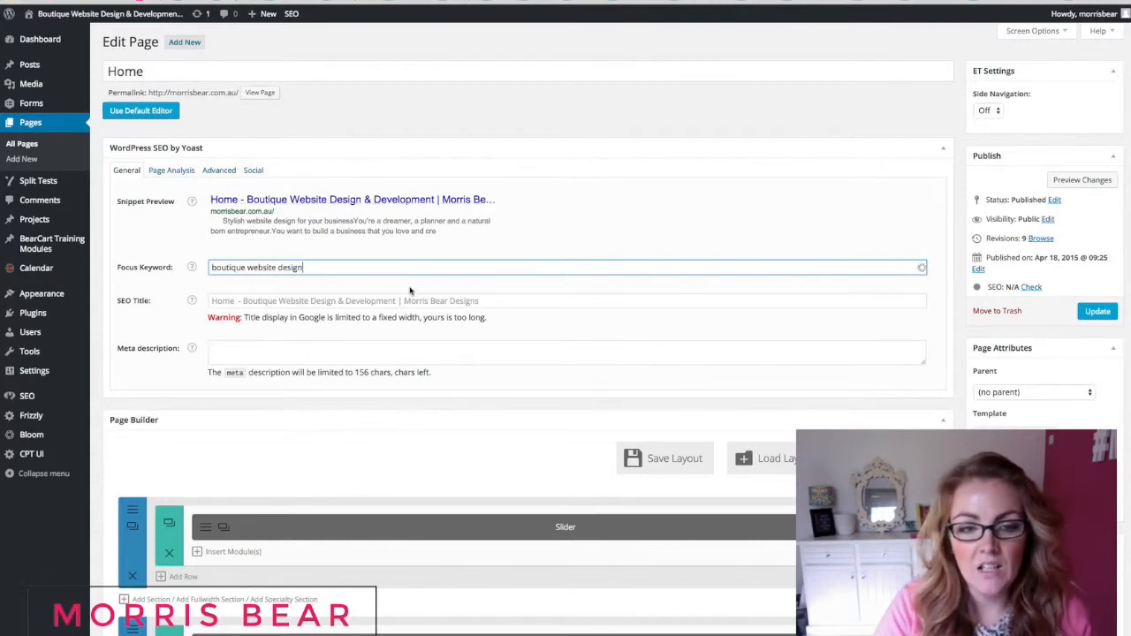
Set the page's SEO title to "Boutique Website design for female entreprenuers"
left_click(405, 368)
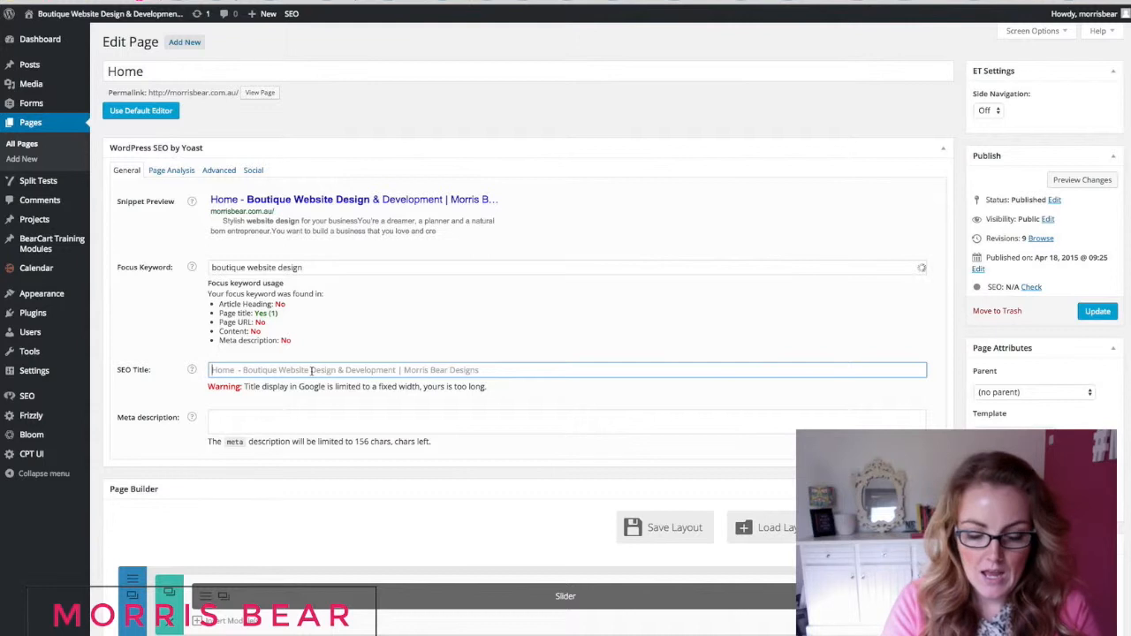
type("Boutq")
type("ue")
key("BackSpace")
key("BackSpace")
key("BackSpace")
type("ique Website design for your")
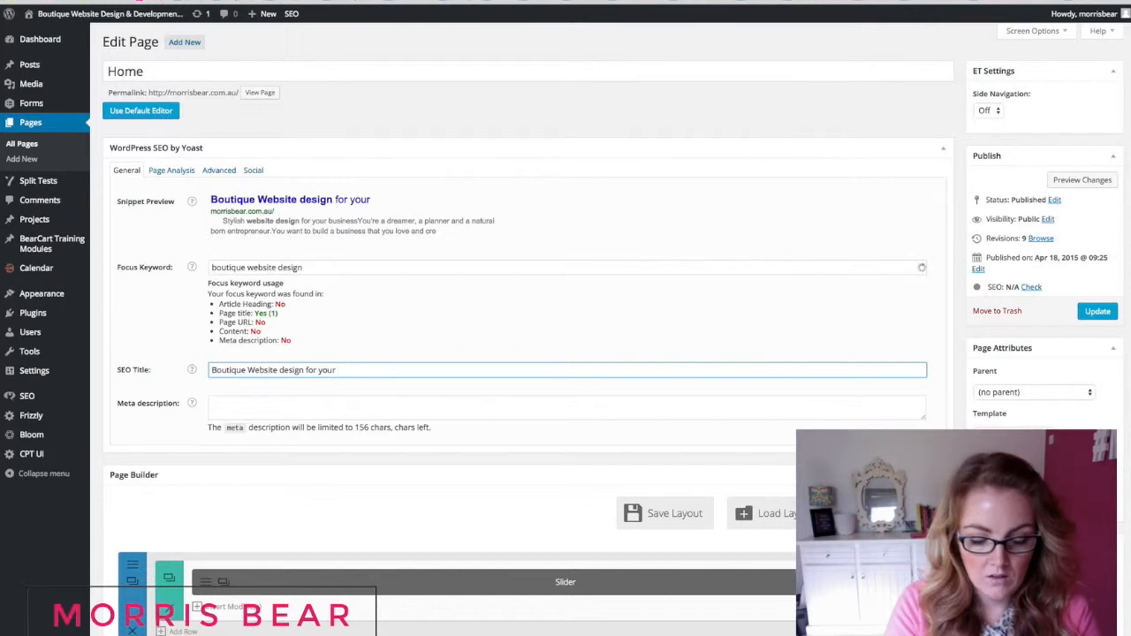
key("BackSpace")
key("BackSpace")
key("BackSpace")
key("BackSpace")
key("BackSpace")
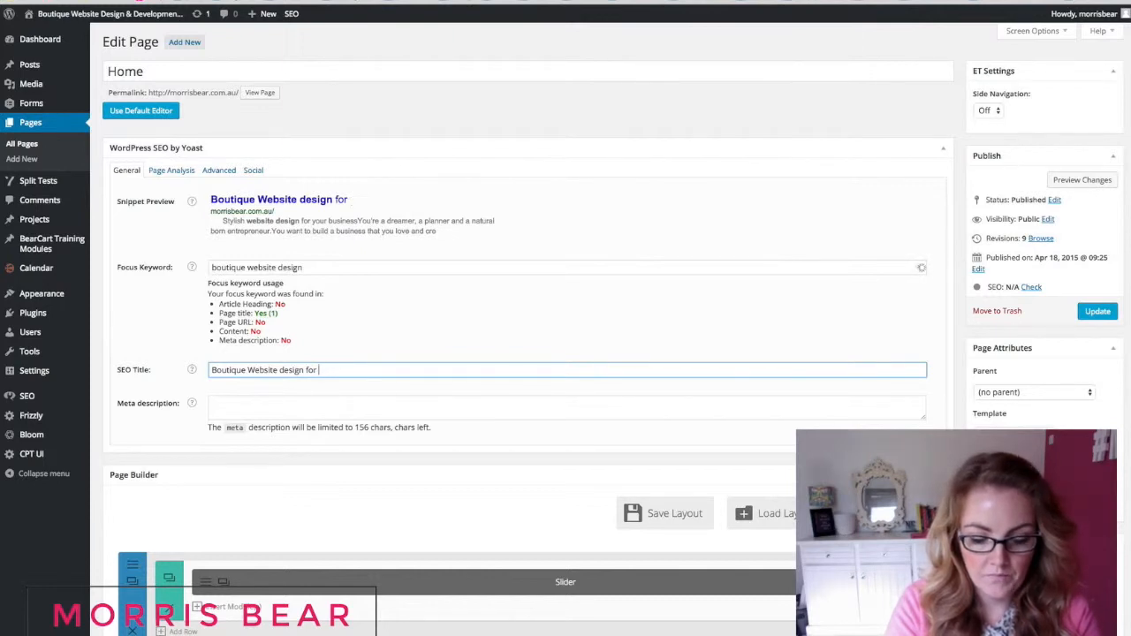
type("fema")
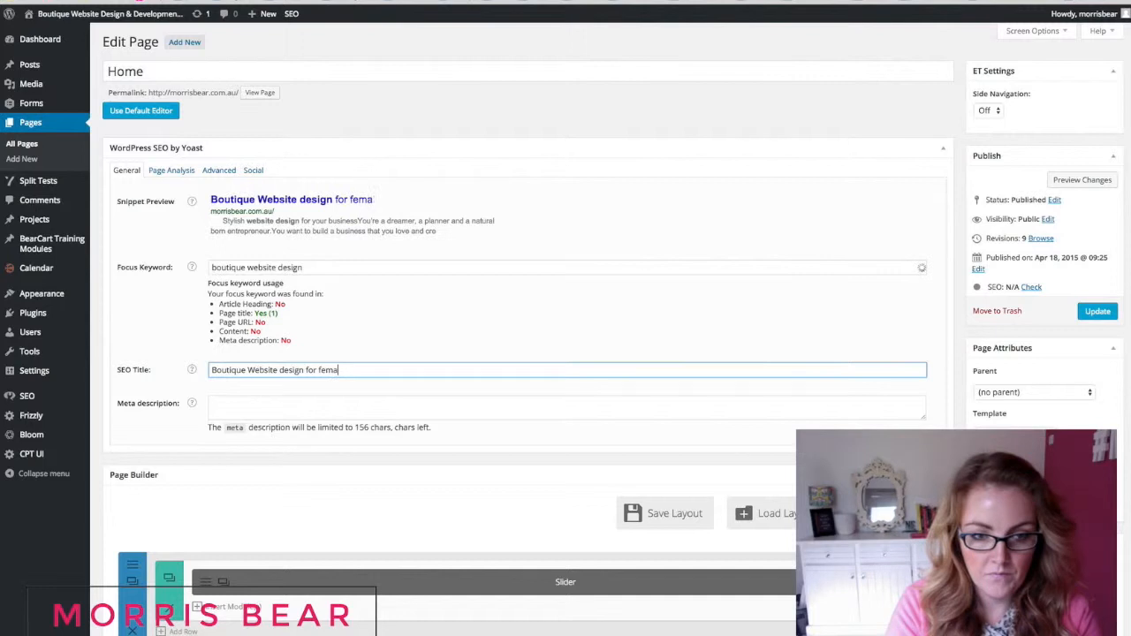
type("le entr")
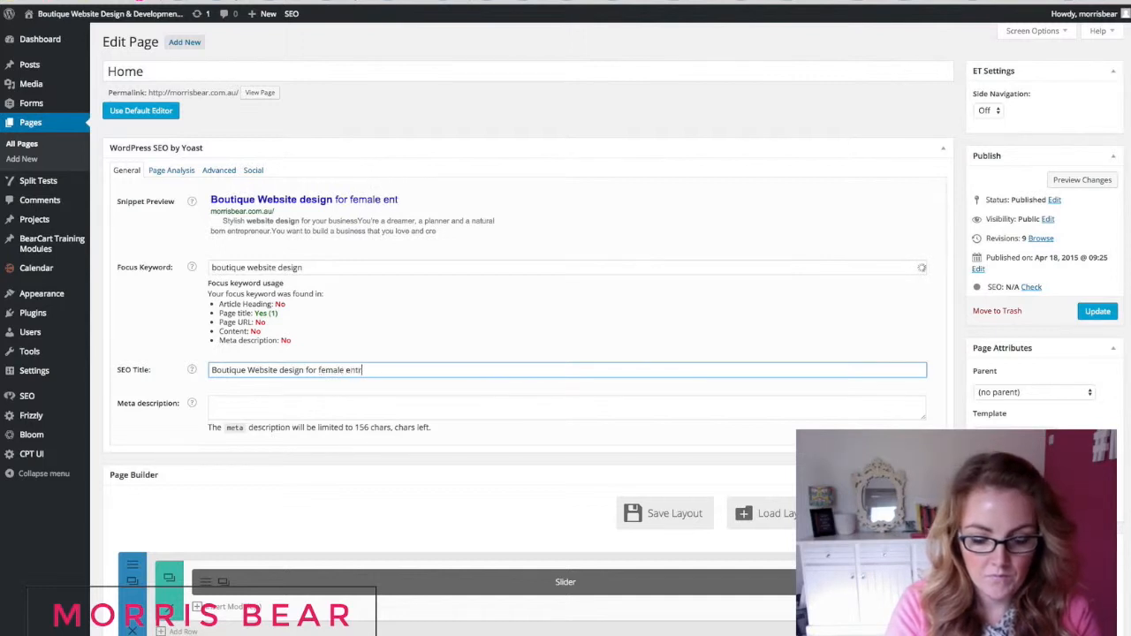
type("epreneurs")
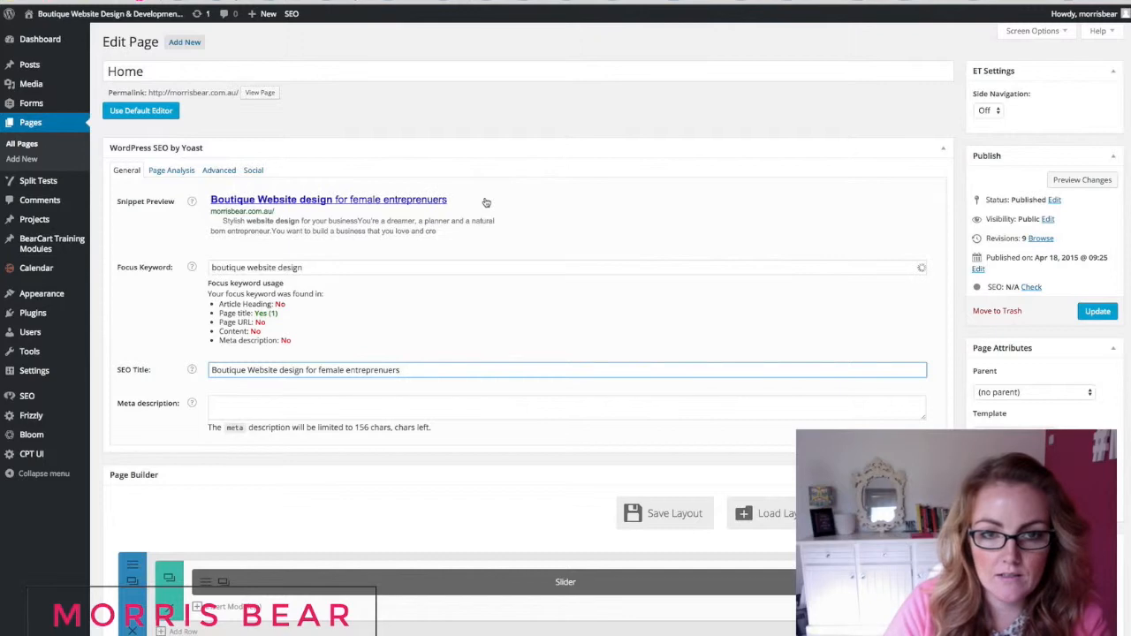
Open the live site's home page separately and review its introductory text for the meta description
scroll(474, 351, "down", 1)
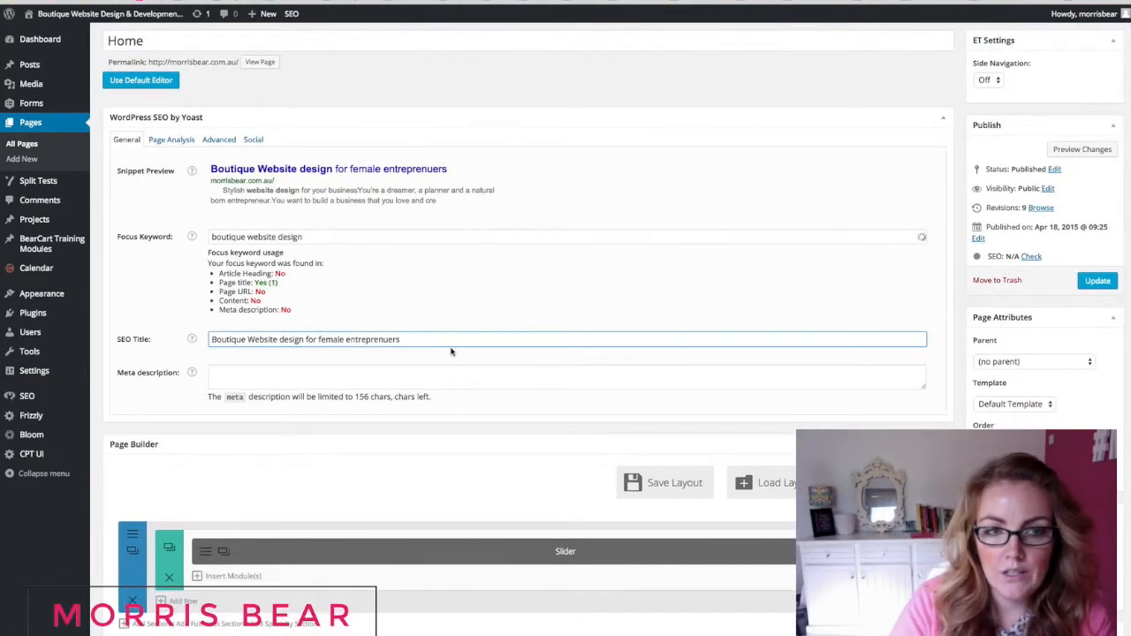
left_click(394, 382)
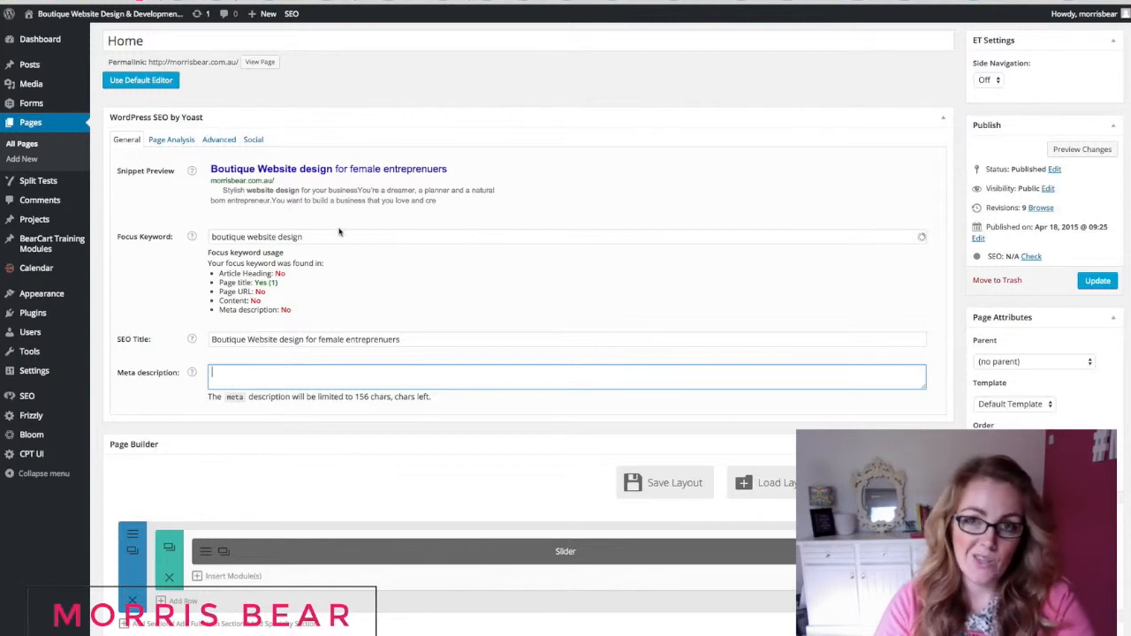
right_click(123, 14)
left_click(150, 21)
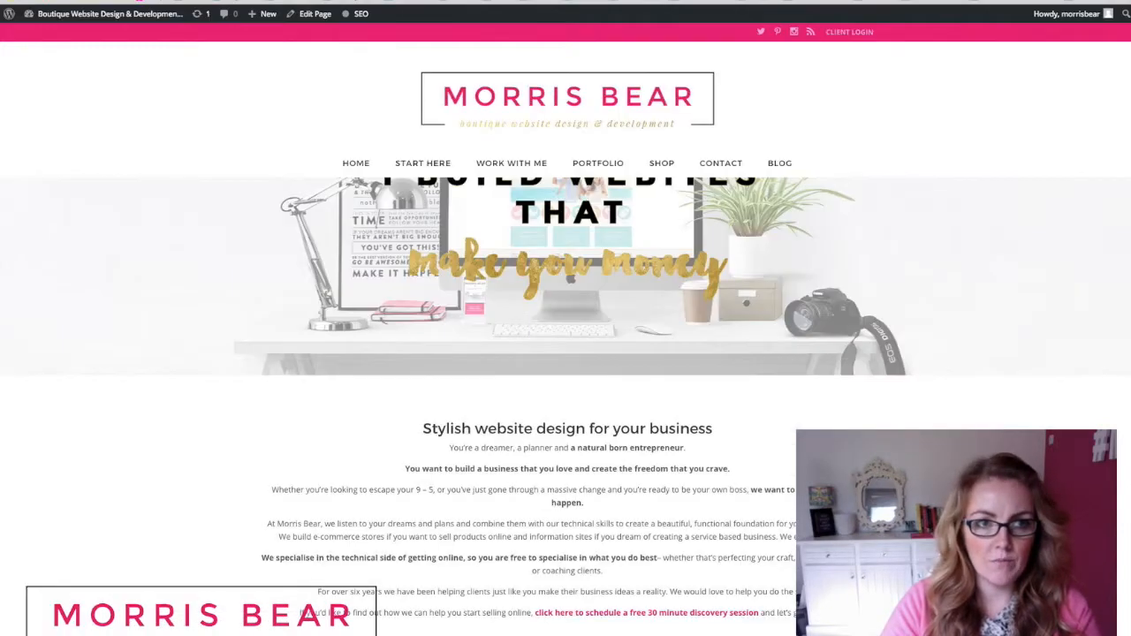
scroll(300, 81, "down", 2)
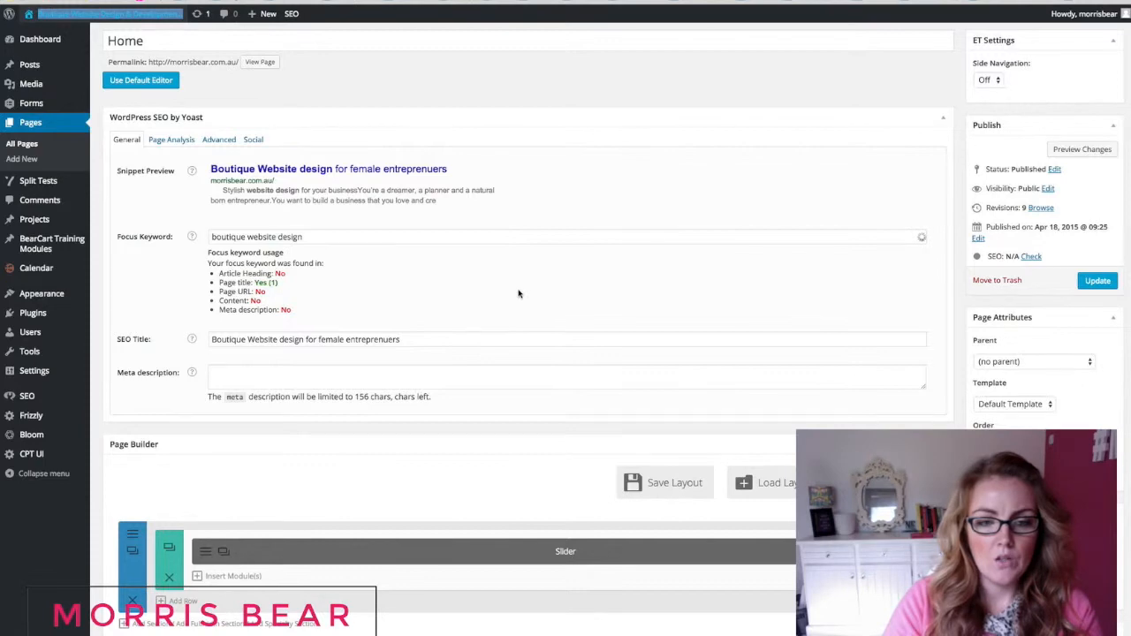
Begin the page's meta description with "Morris Bear offers boutique website design and development"
scroll(518, 293, "down", 2)
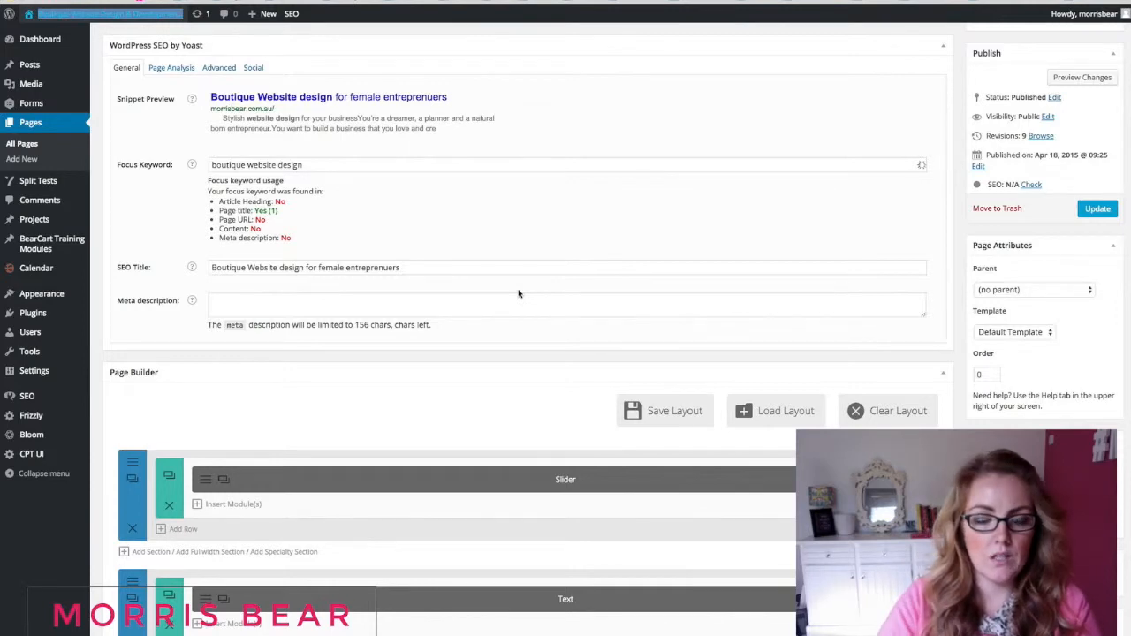
left_click(381, 303)
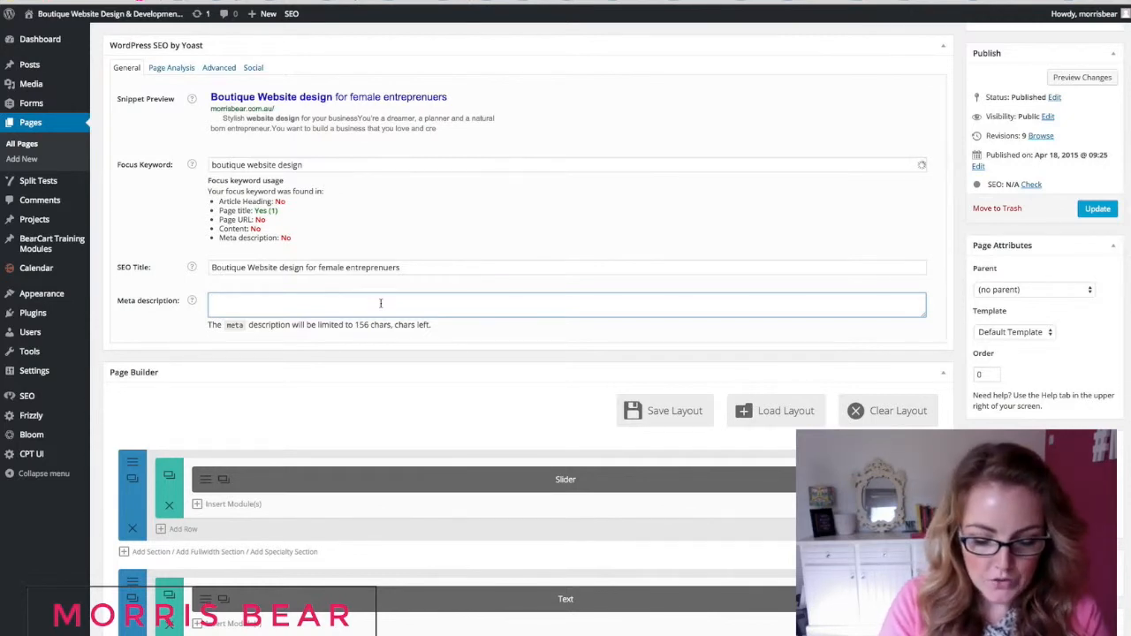
type("Morris")
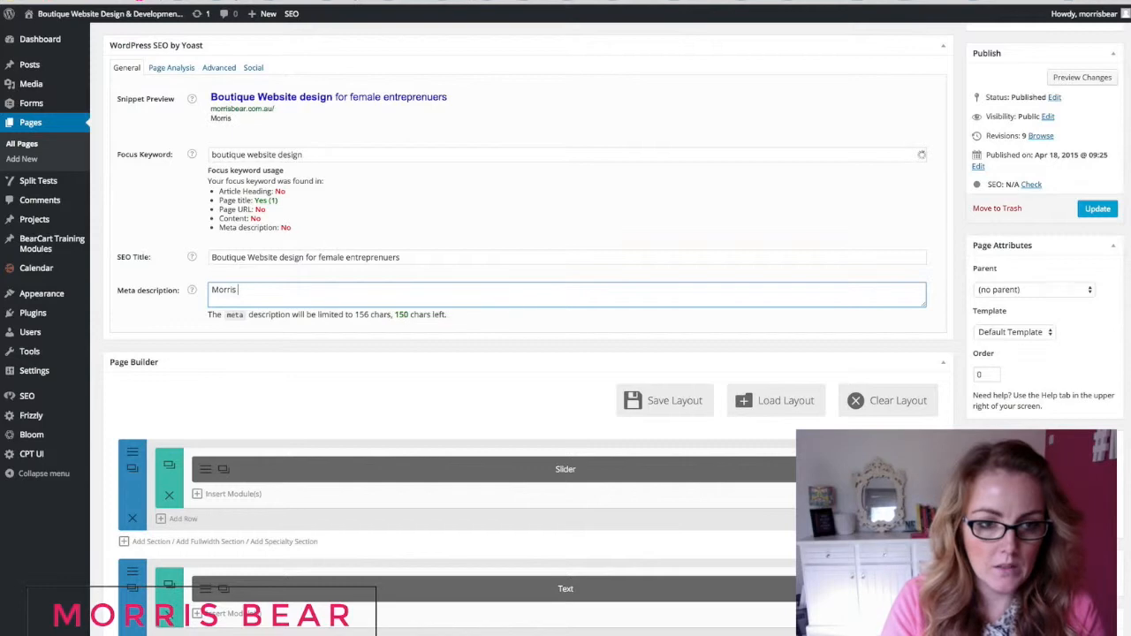
type(" Bear offe")
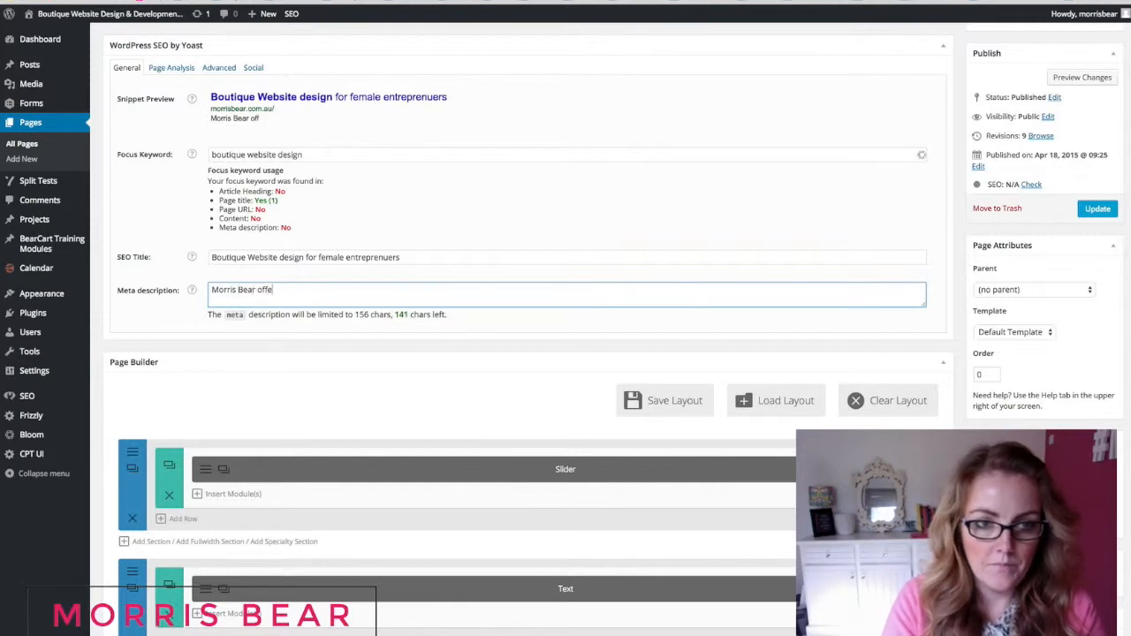
type("rs bout")
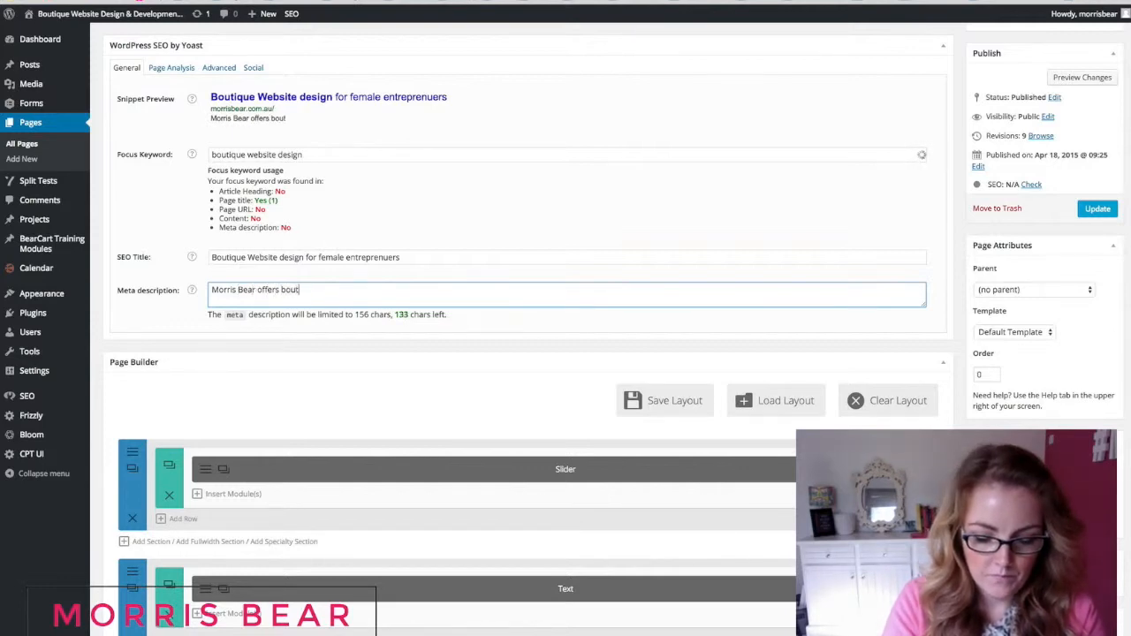
type("ique webs")
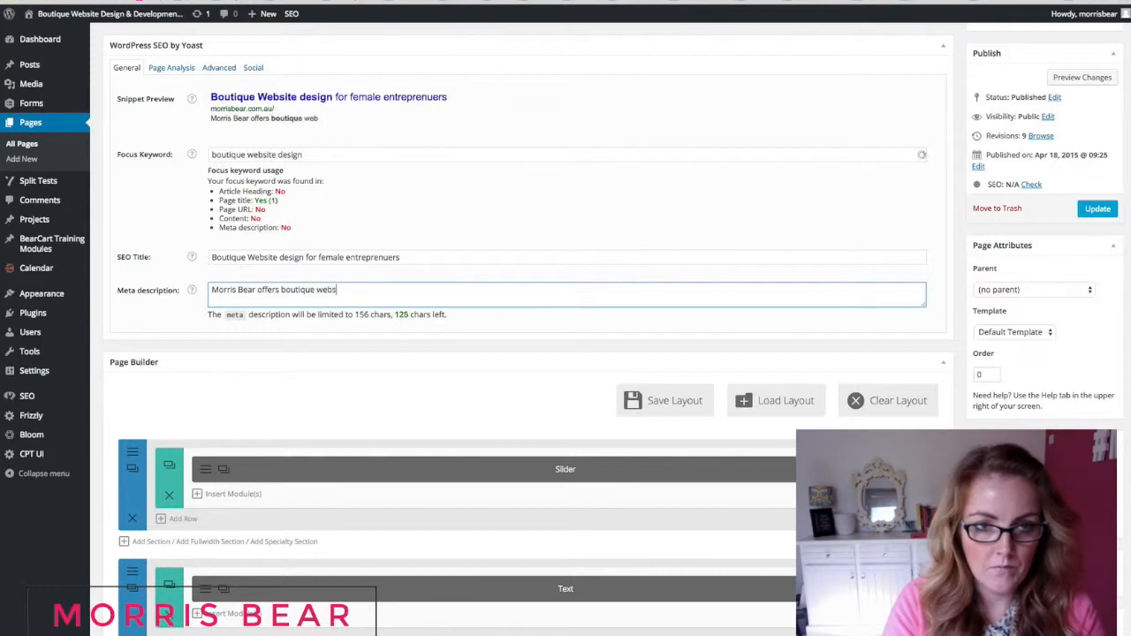
type("ite design ")
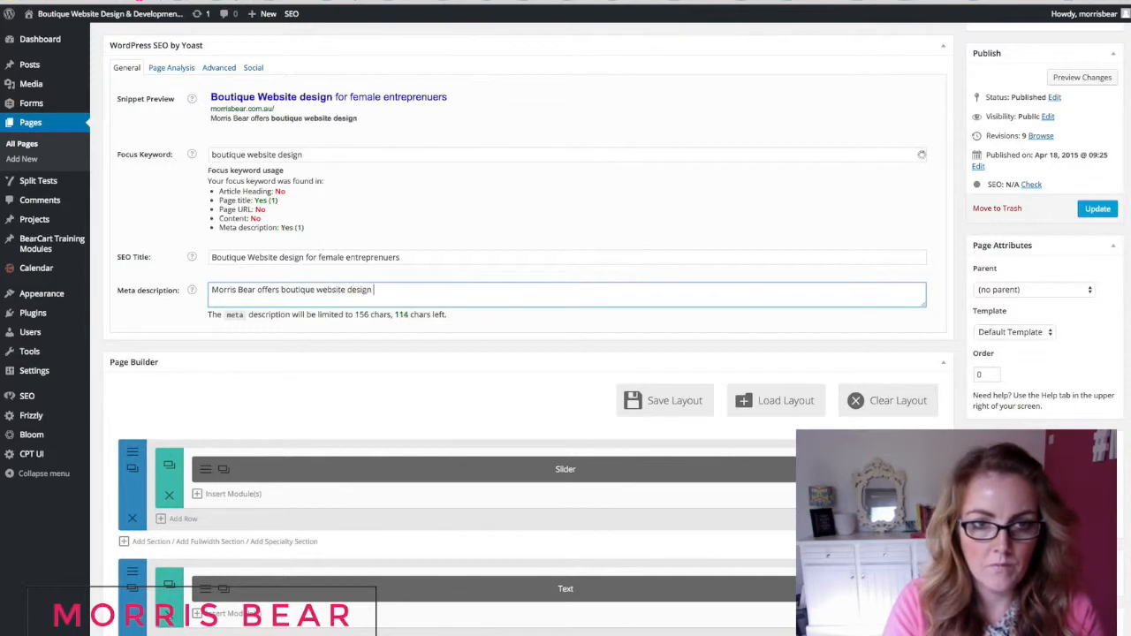
type("and dev")
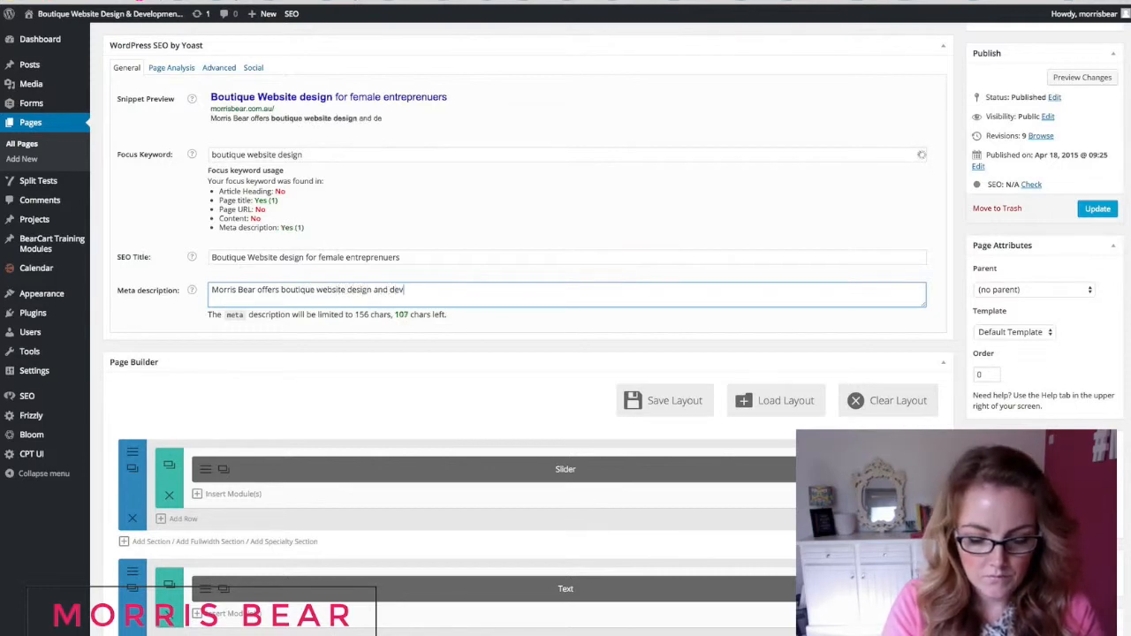
type("elopment ")
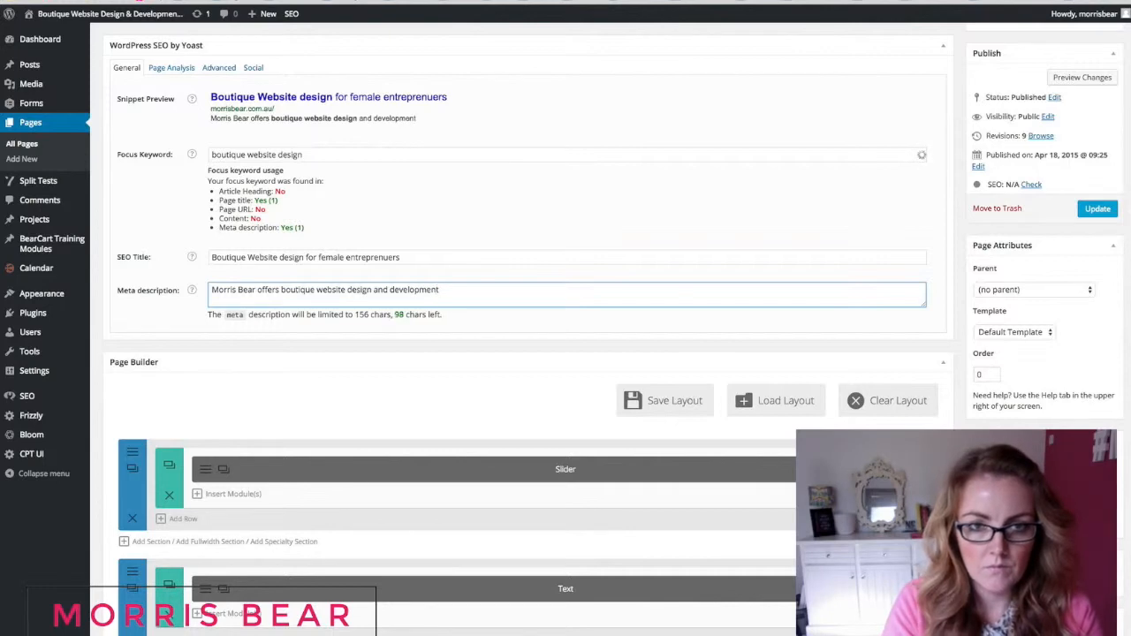
type("of ")
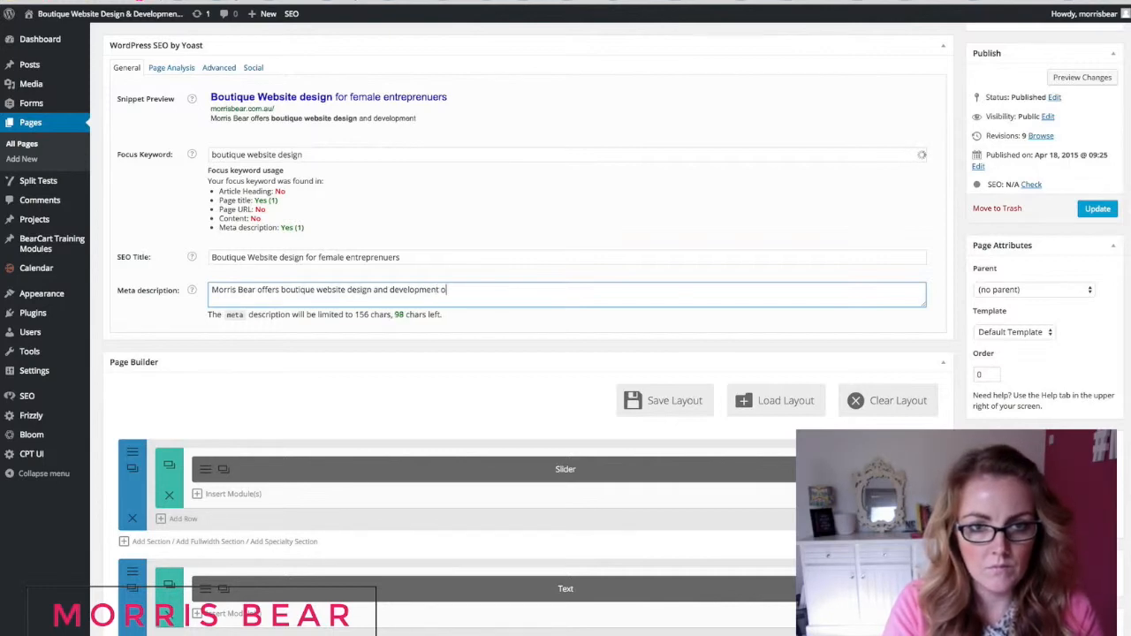
type("infor")
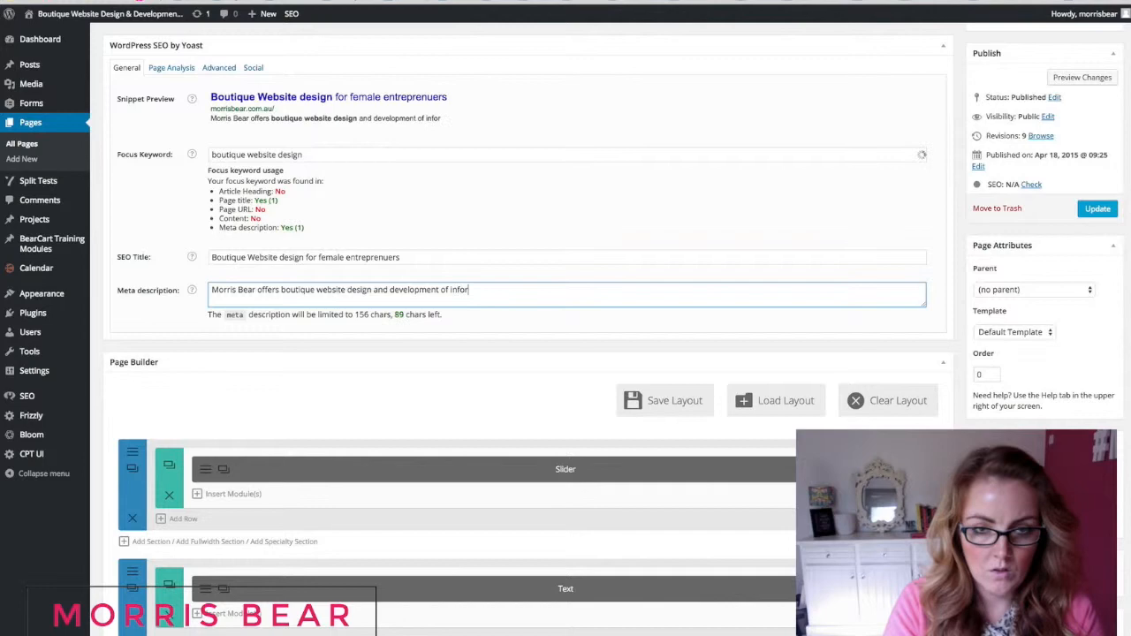
type("mation and")
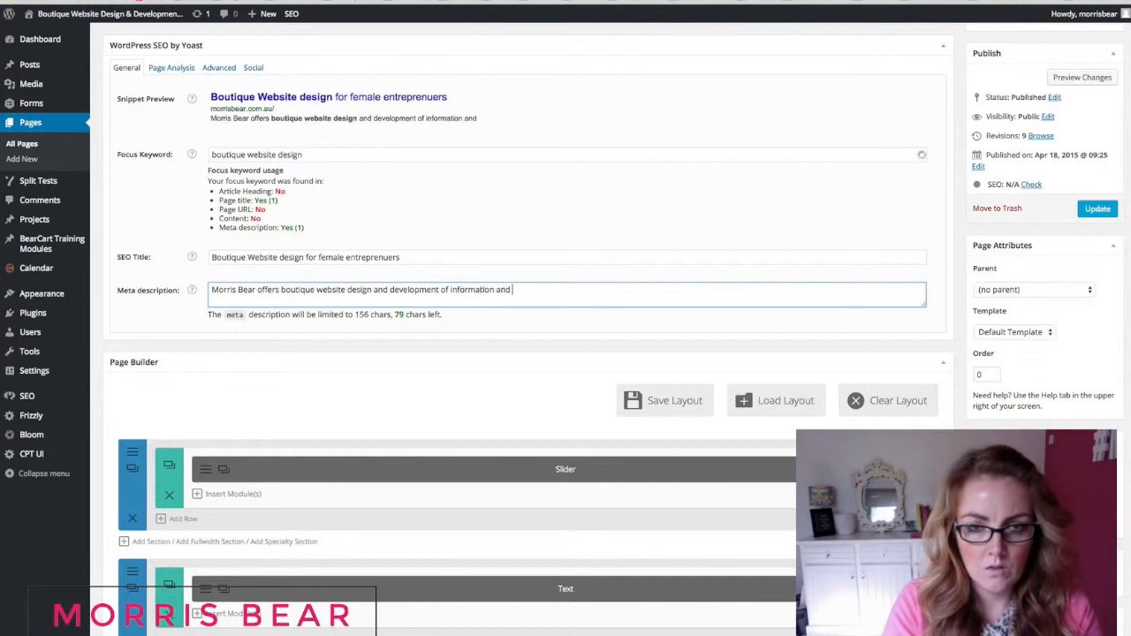
key("BackSpace")
key("BackSpace")
key("BackSpace")
key("BackSpace")
key("BackSpace")
key("BackSpace")
key("BackSpace")
key("BackSpace")
key("BackSpace")
key("BackSpace")
key("BackSpace")
key("BackSpace")
key("BackSpace")
key("BackSpace")
key("BackSpace")
key("BackSpace")
key("BackSpace")
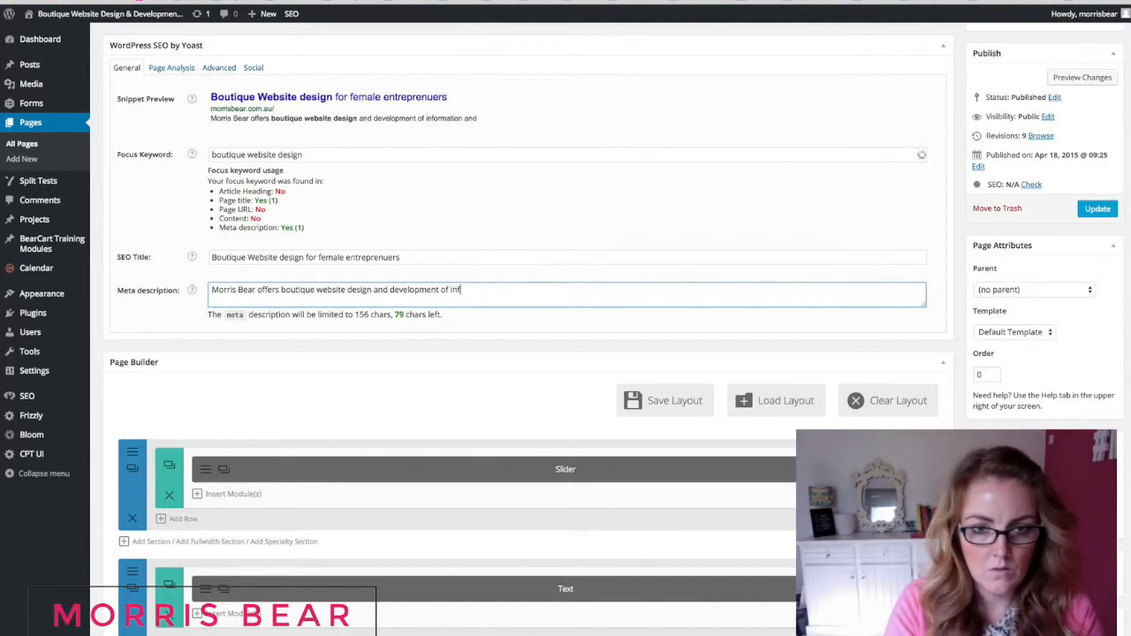
Continue the meta description with "for female entrepreneurs" and correct the spelling of "entrepreneurs"
type("for fre")
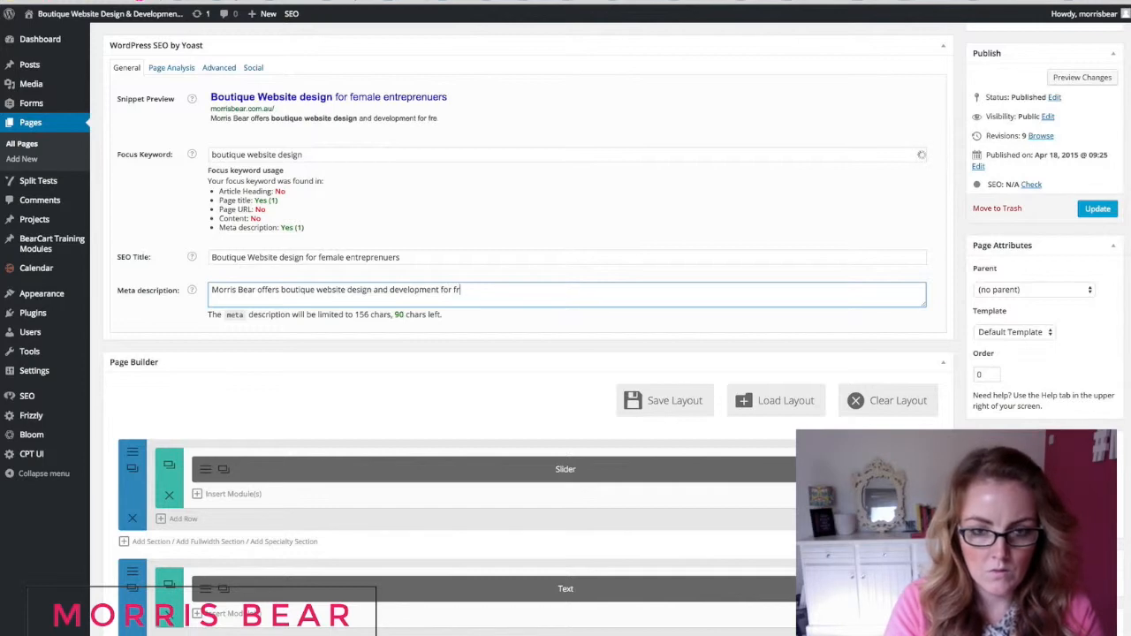
key("BackSpace")
type("email")
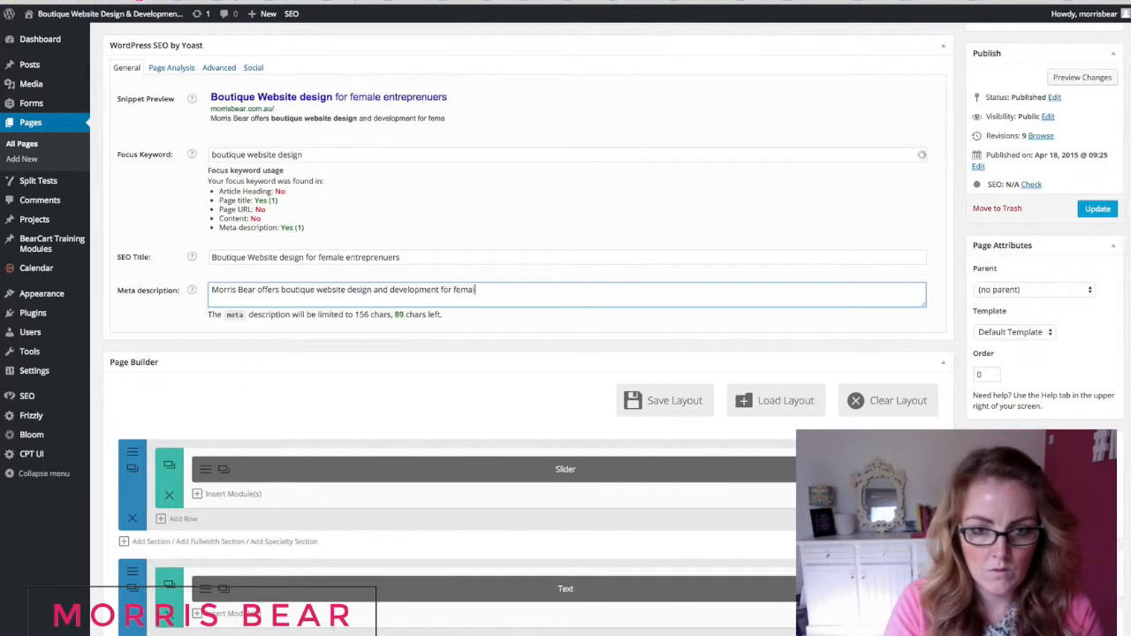
key("BackSpace")
key("BackSpace")
type("le en")
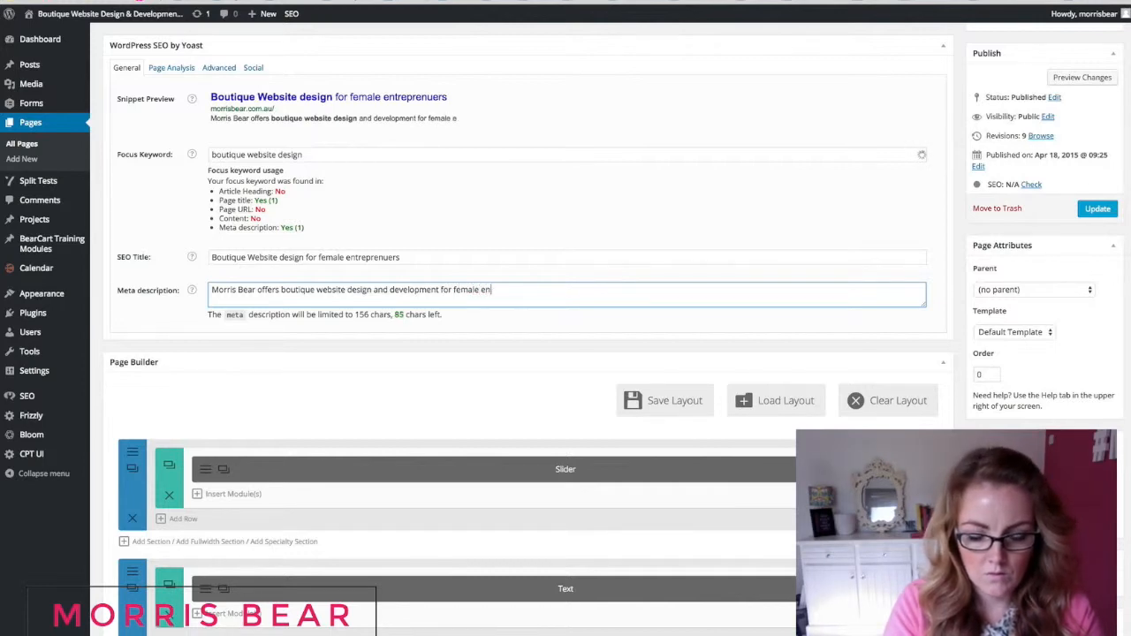
type("trepre")
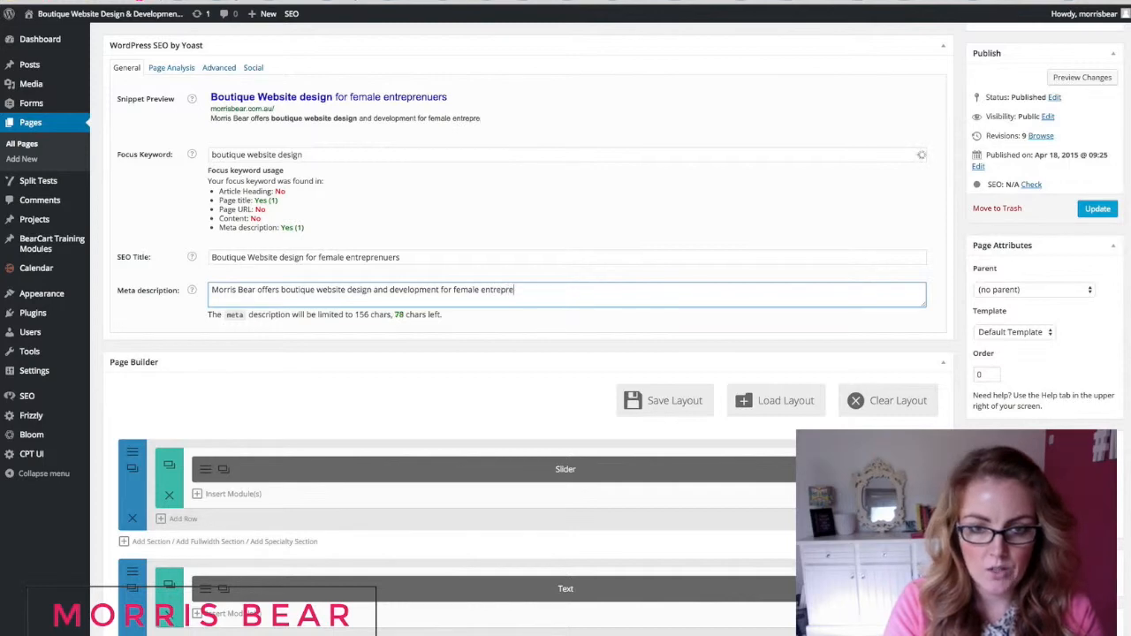
type("neurs")
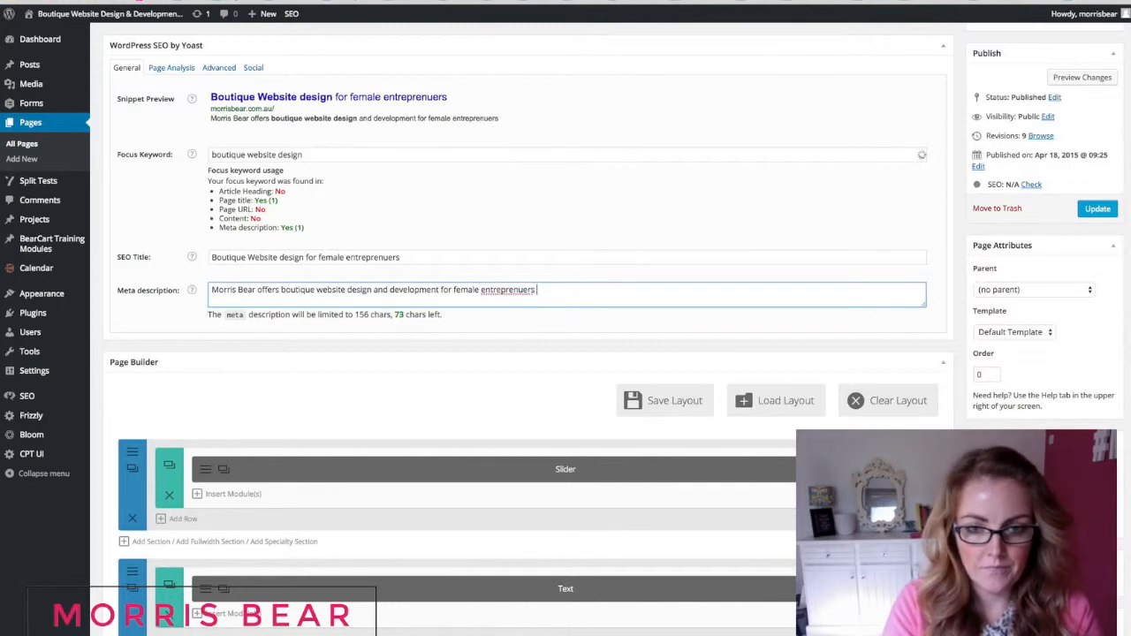
right_click(513, 290)
key("Escape")
left_click(544, 296)
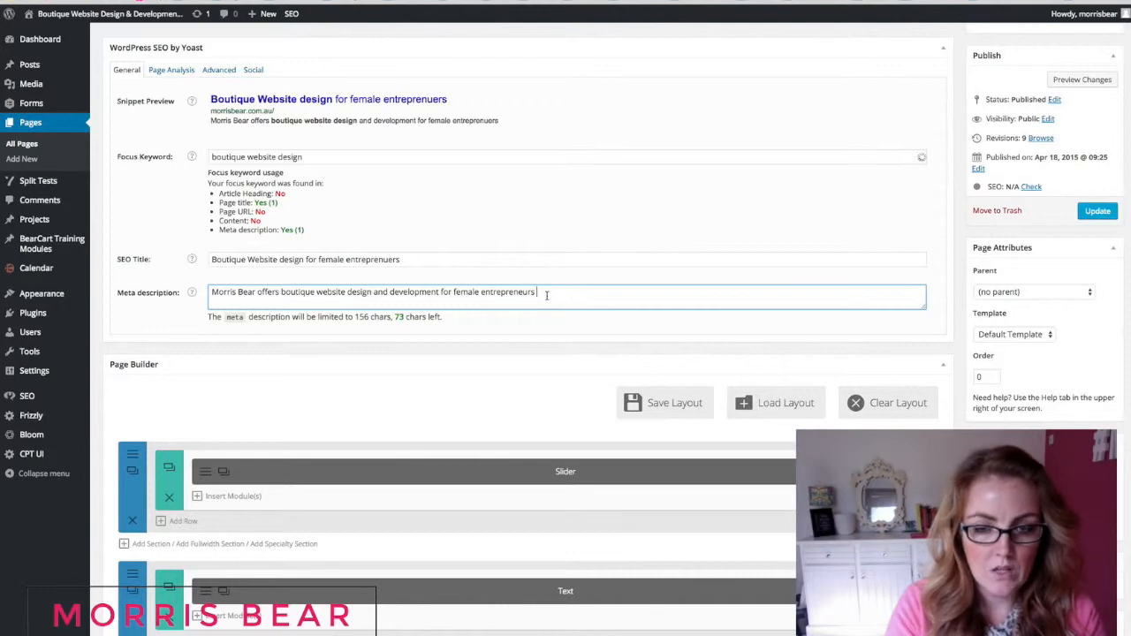
Add a second sentence to the meta description: "Projects include Wordpress website design and Online shopping cart development."
type(". Projects")
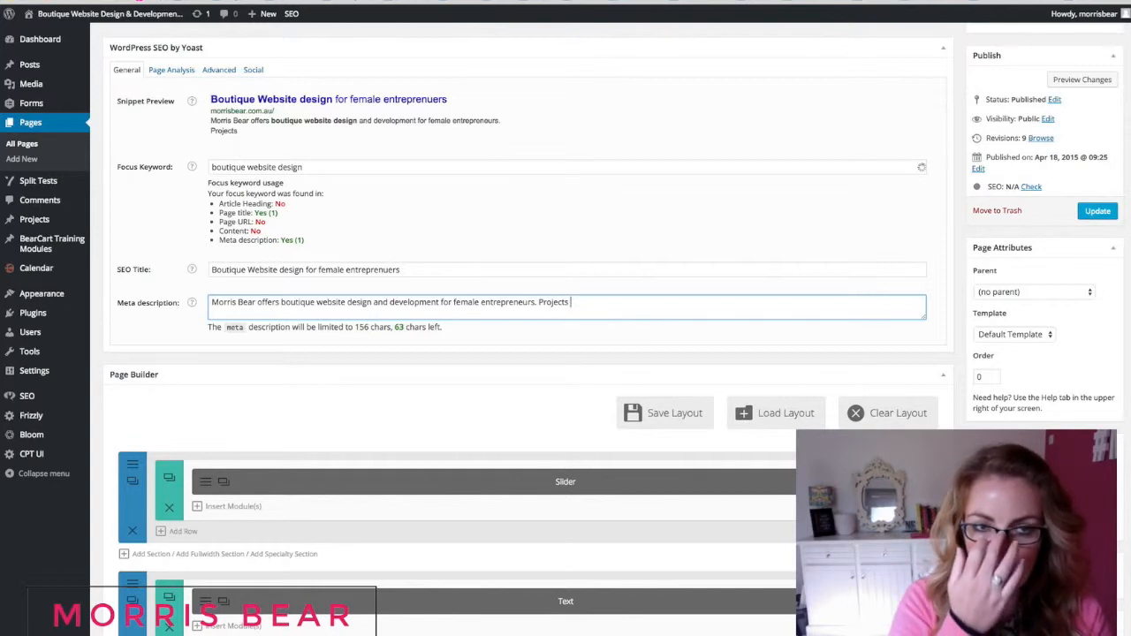
type(" include")
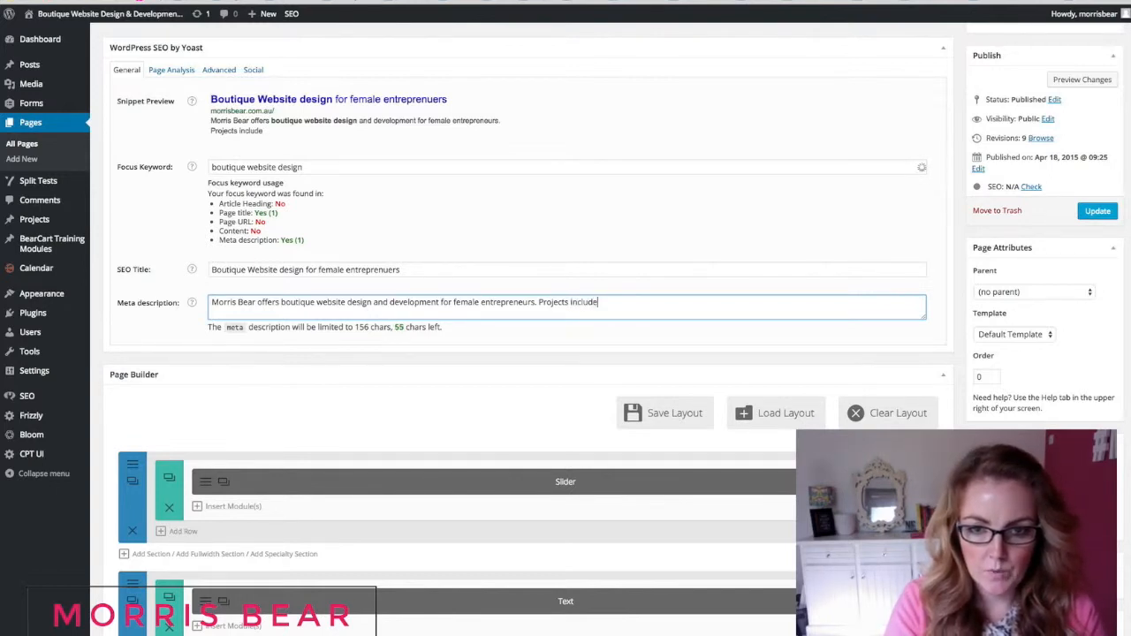
type(" Wordpres")
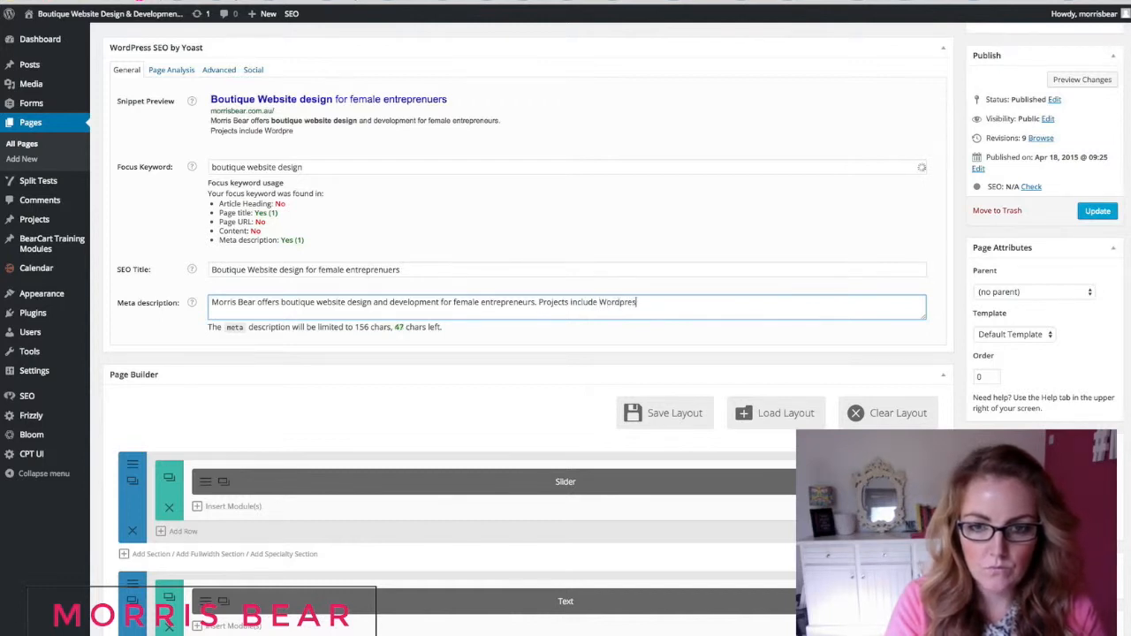
type("s website de")
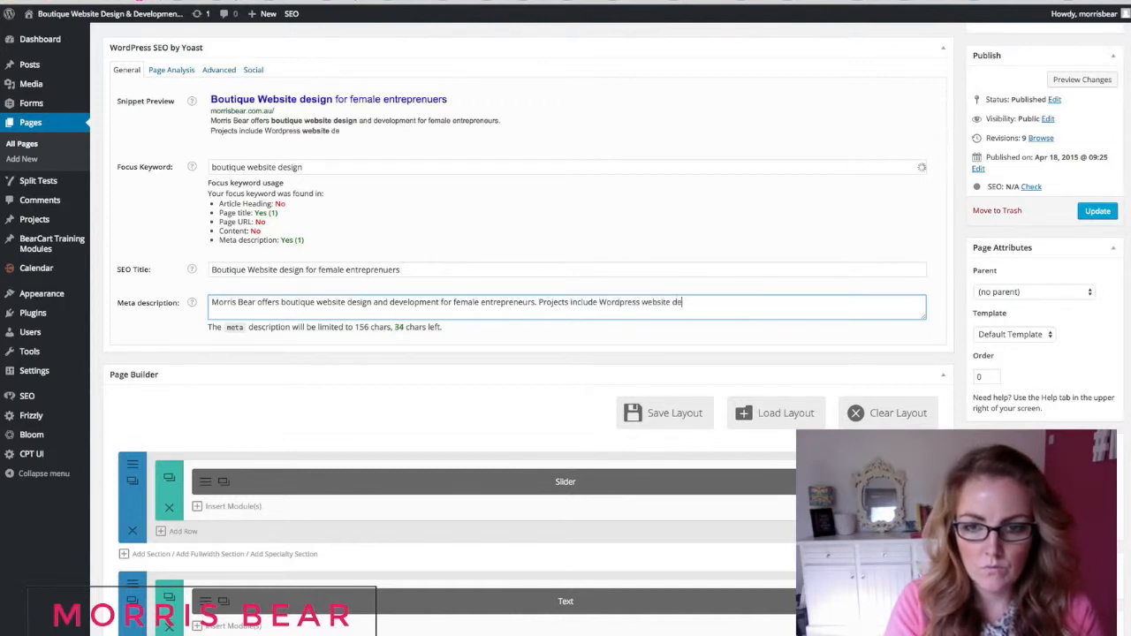
type("sign and")
key("BackSpace")
key("BackSpace")
key("BackSpace")
key("BackSpace")
key("BackSpace")
key("BackSpace")
key("BackSpace")
key("BackSpace")
key("BackSpace")
key("BackSpace")
key("BackSpace")
key("BackSpace")
type("s an")
key("BackSpace")
key("BackSpace")
key("BackSpace")
key("BackSpace")
type("design and Online shopping cart develop")
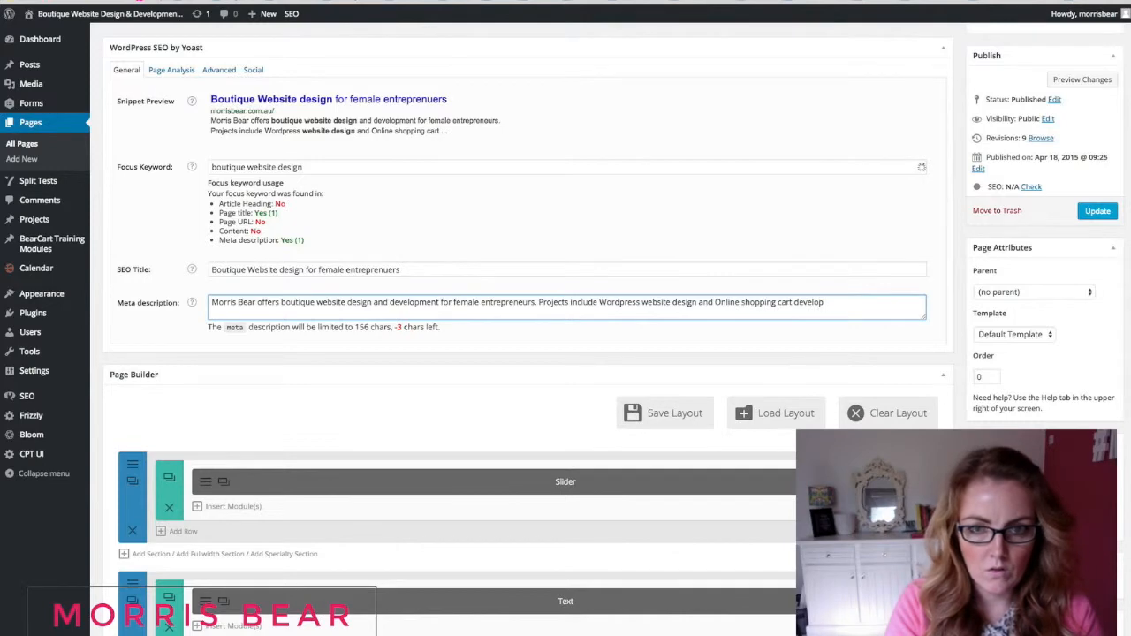
type("ment.")
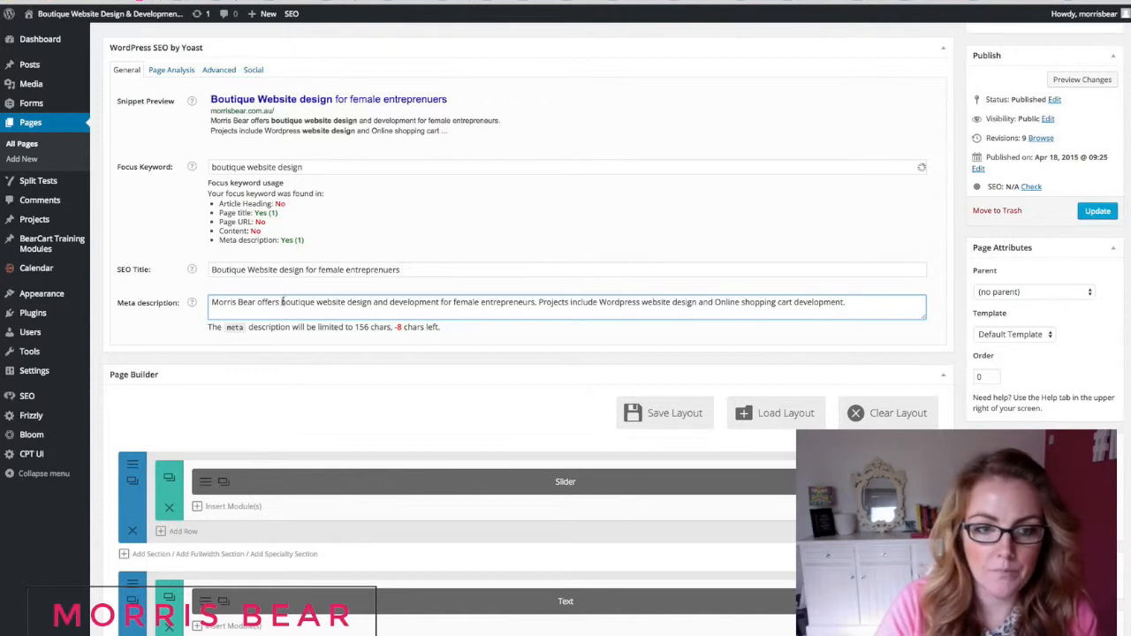
Shorten the meta description by removing "Morris Bear offers" so that it starts with a capitalised "Boutique"
left_click_drag(281, 303, 210, 302)
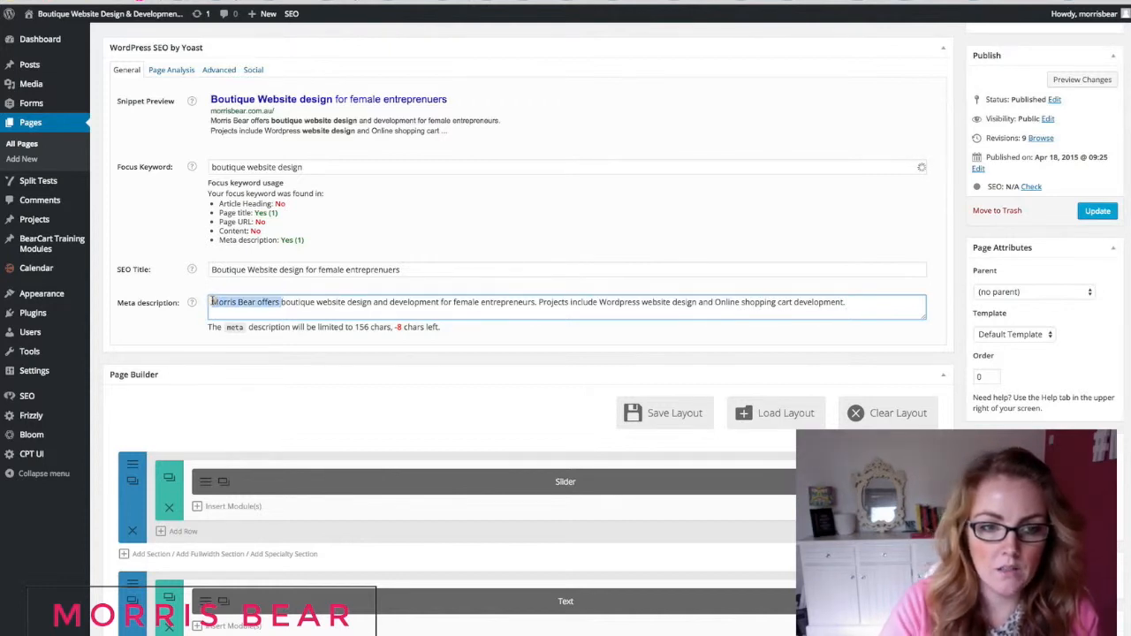
key("BackSpace")
key("Delete")
type("B")
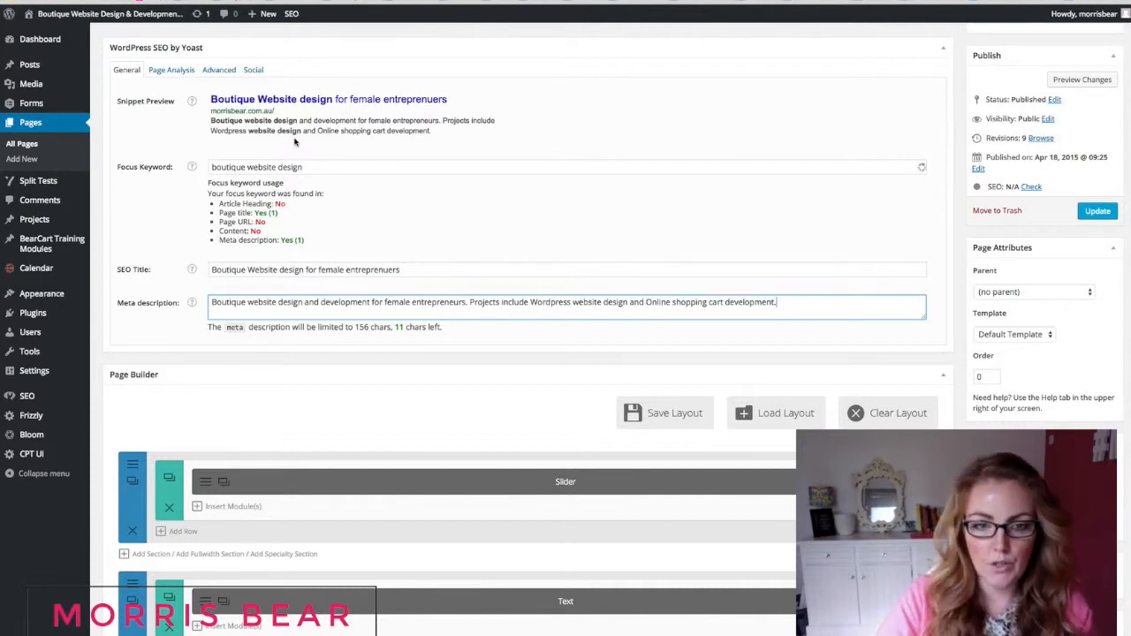
Look through the Yoast page analysis and advanced settings, and update the page with the new SEO details
scroll(422, 265, "up", 1)
left_click(436, 281)
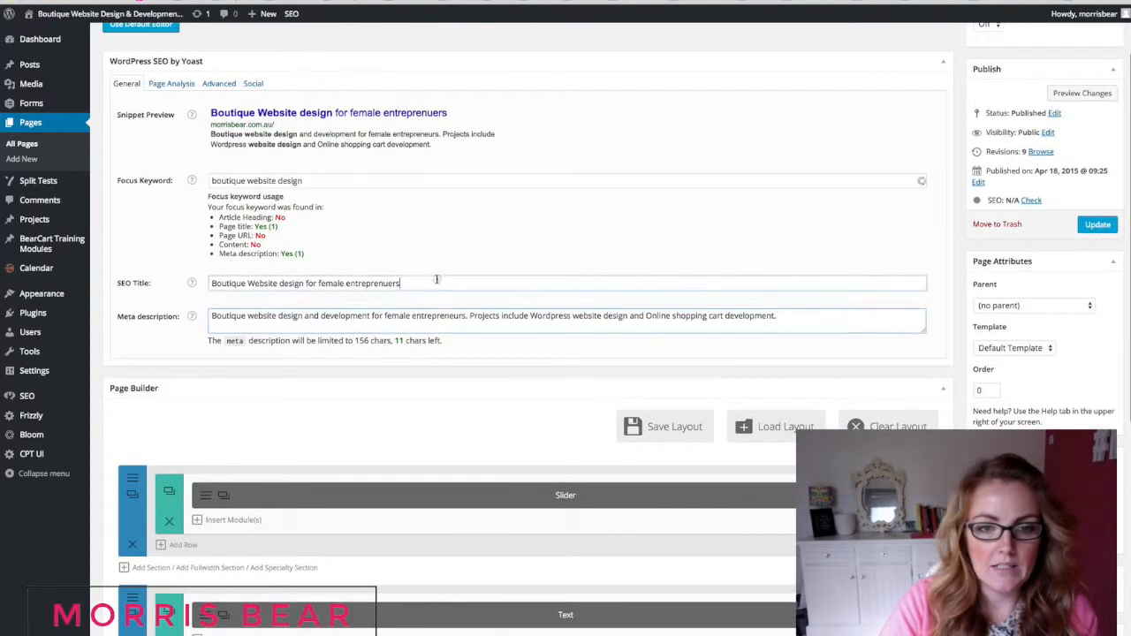
left_click(172, 87)
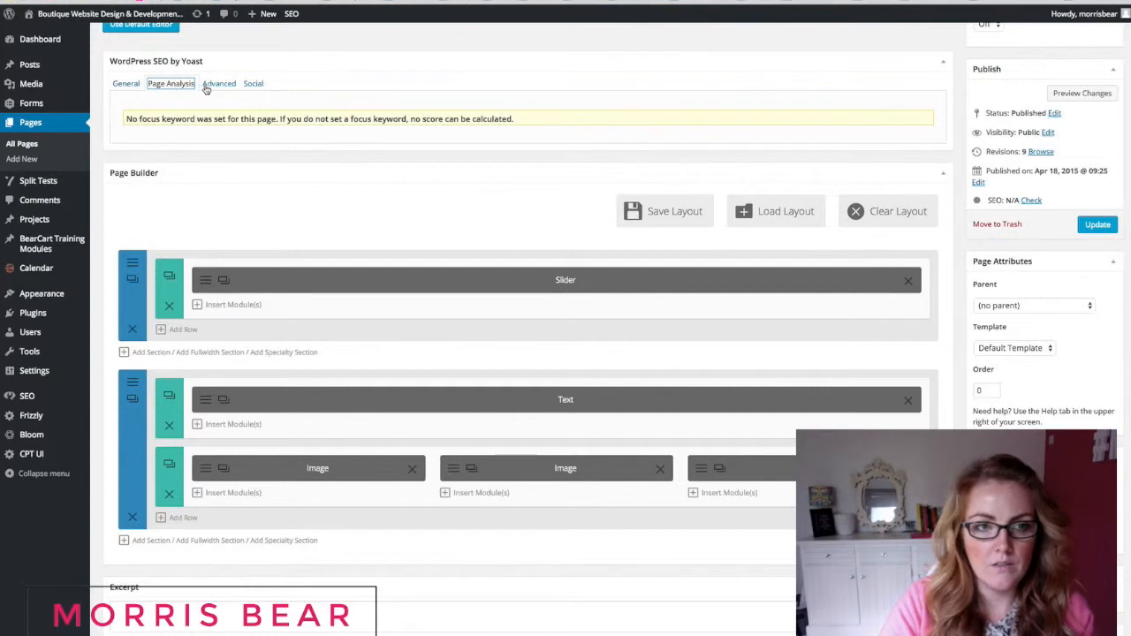
left_click(212, 85)
left_click(126, 84)
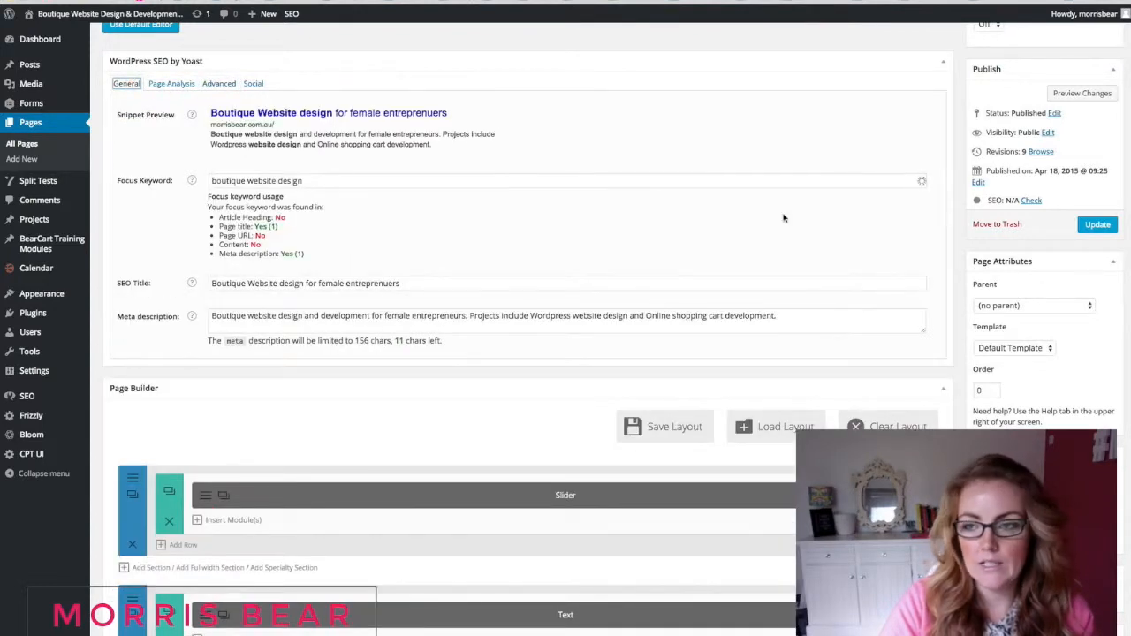
left_click(1099, 225)
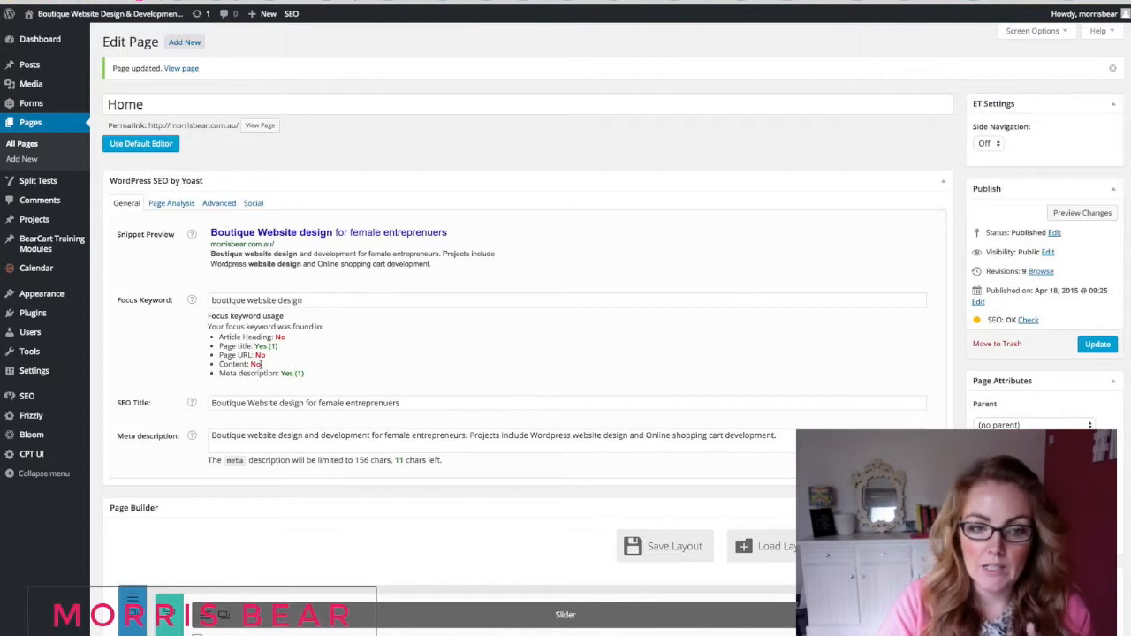
Replace "Stylish" with "Boutique" in the heading of the page's text module, save the module and update the page
scroll(256, 363, "down", 1)
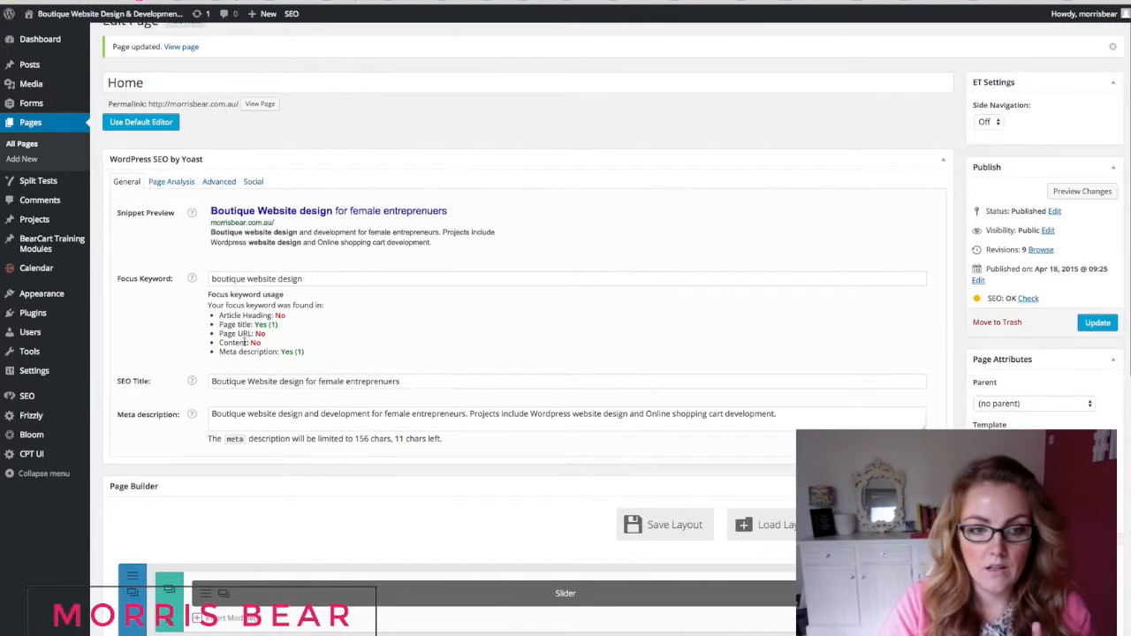
scroll(298, 347, "down", 3)
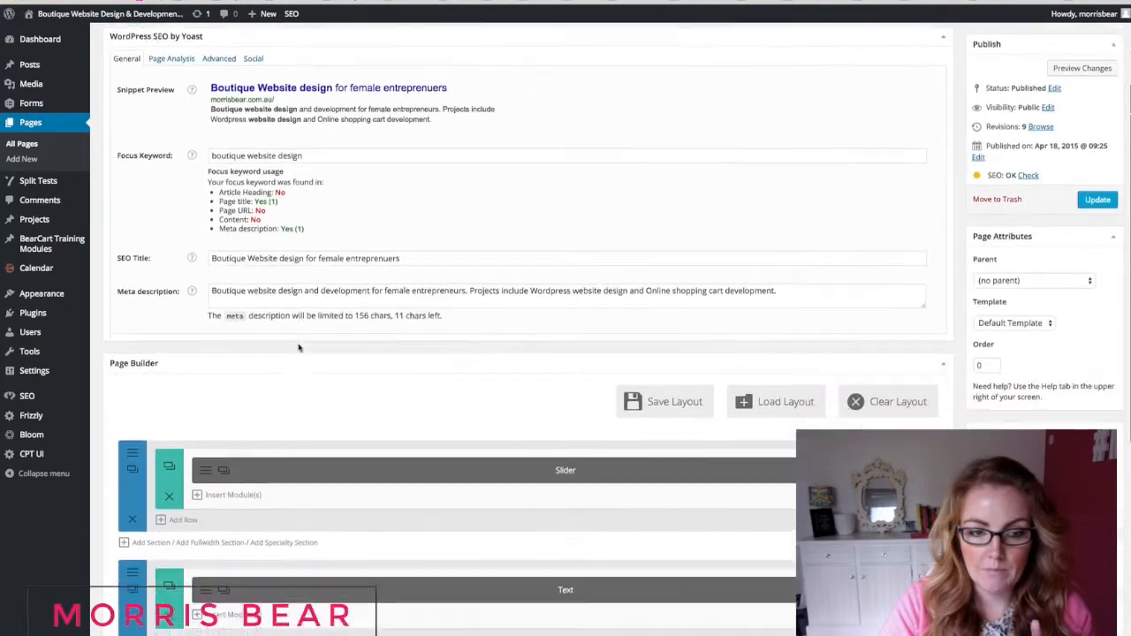
scroll(299, 347, "down", 5)
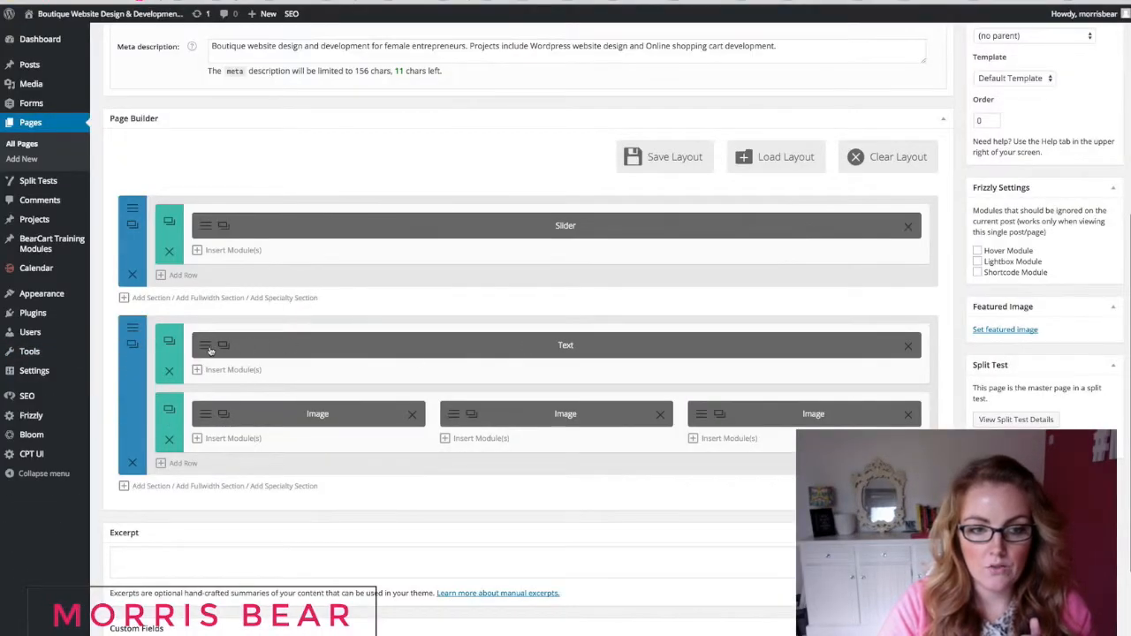
left_click(211, 351)
scroll(371, 364, "down", 1)
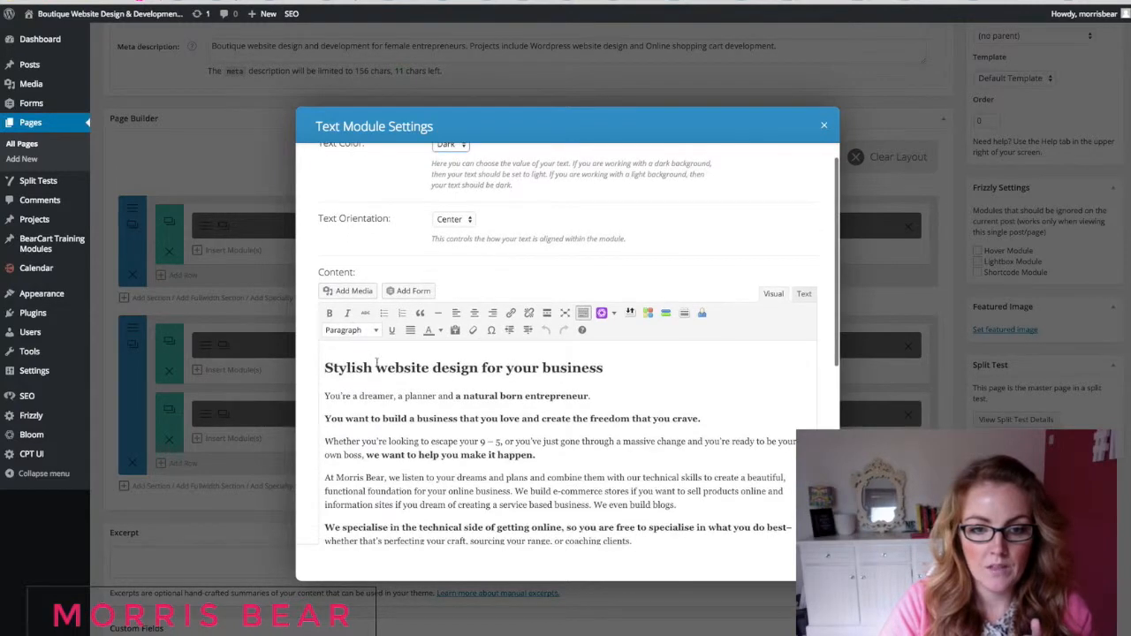
left_click_drag(375, 368, 318, 368)
type("Boutique")
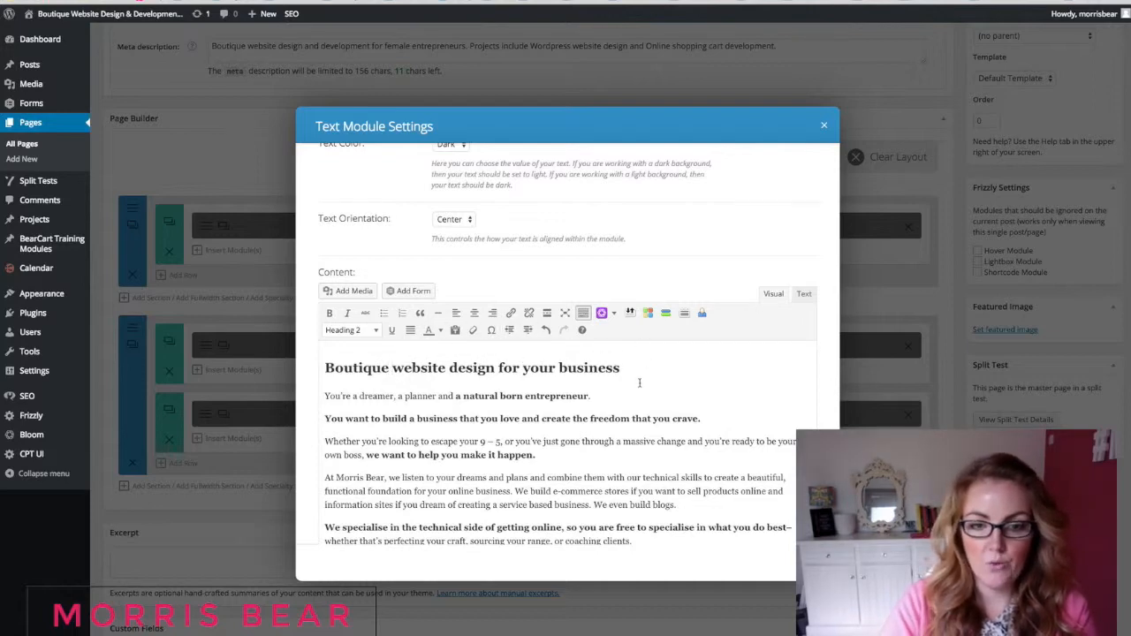
scroll(654, 386, "down", 4)
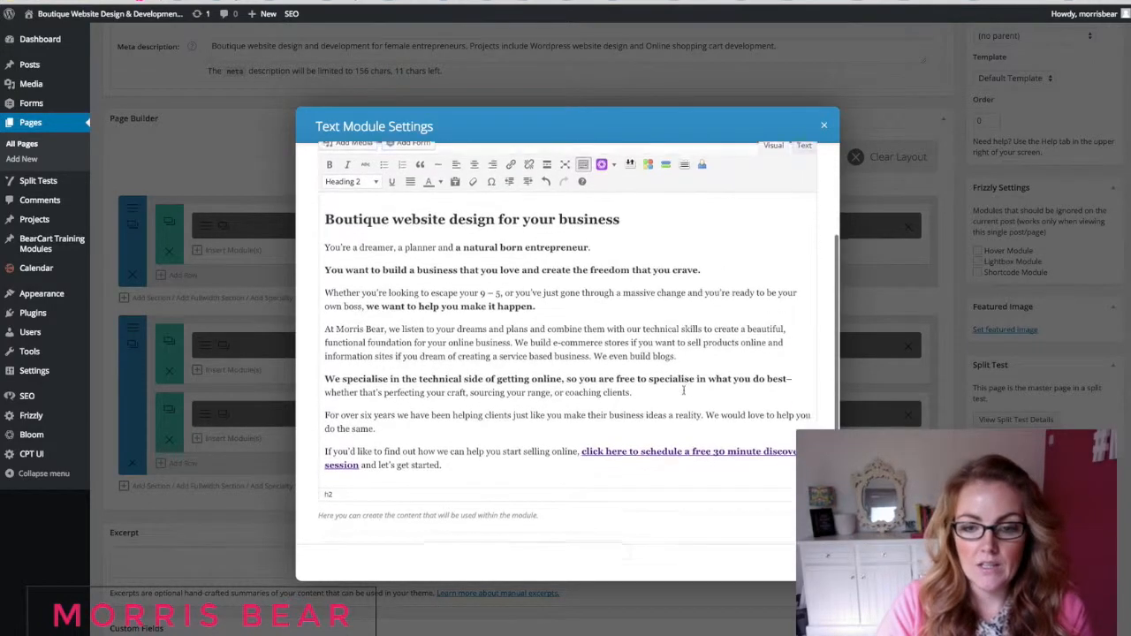
left_click(806, 562)
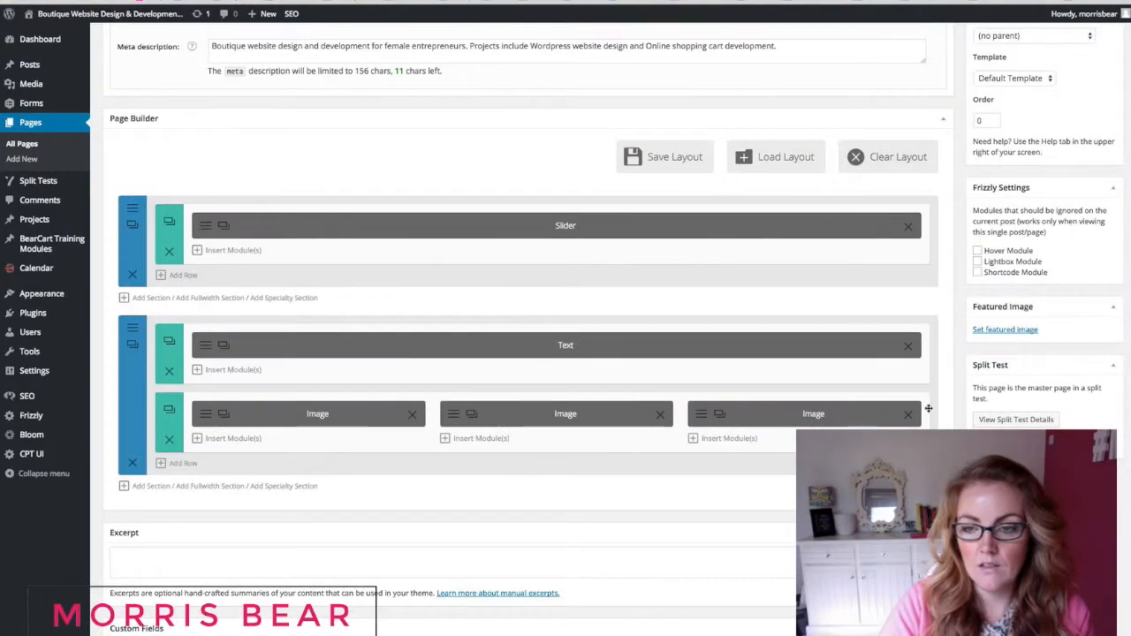
scroll(928, 408, "up", 5)
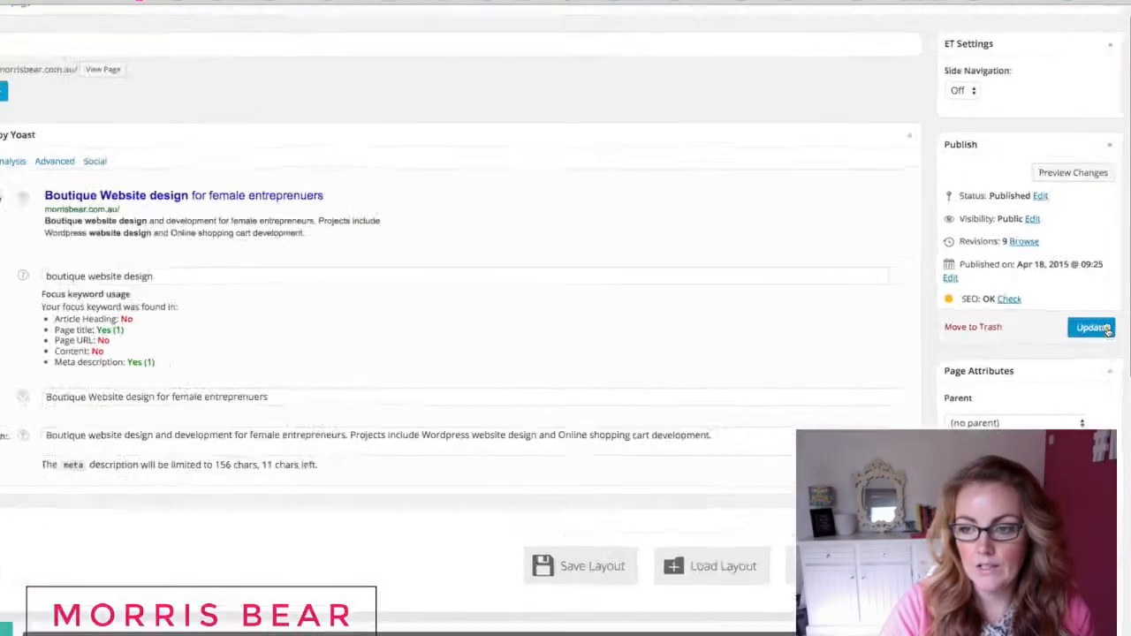
left_click(1105, 329)
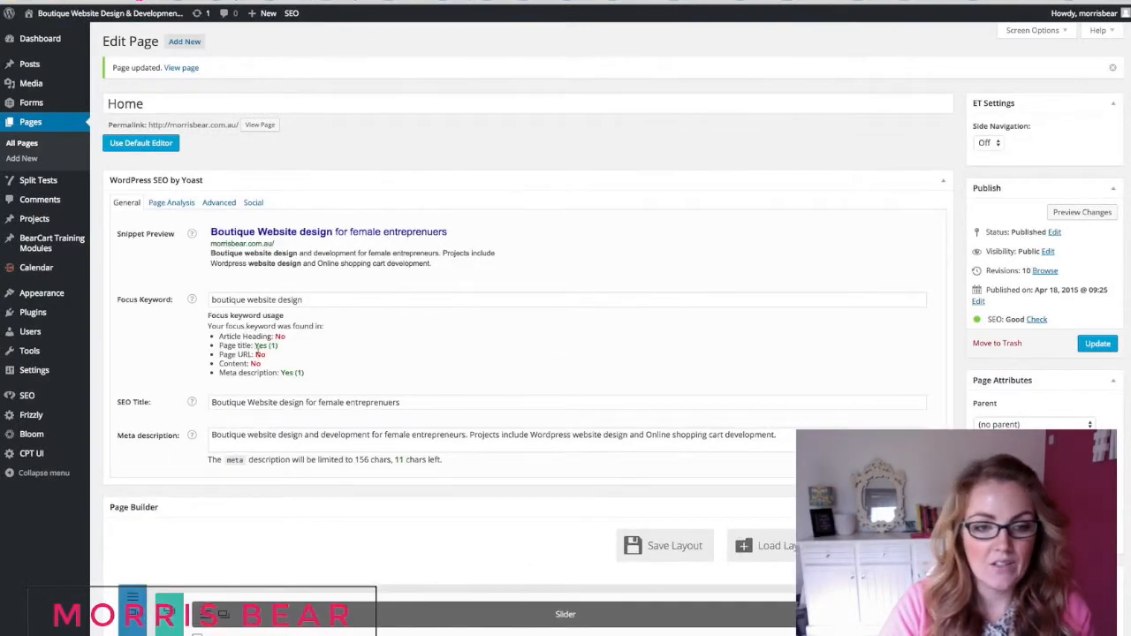
Review the Yoast page analysis of the home page against the modules in its layout
scroll(285, 367, "down", 2)
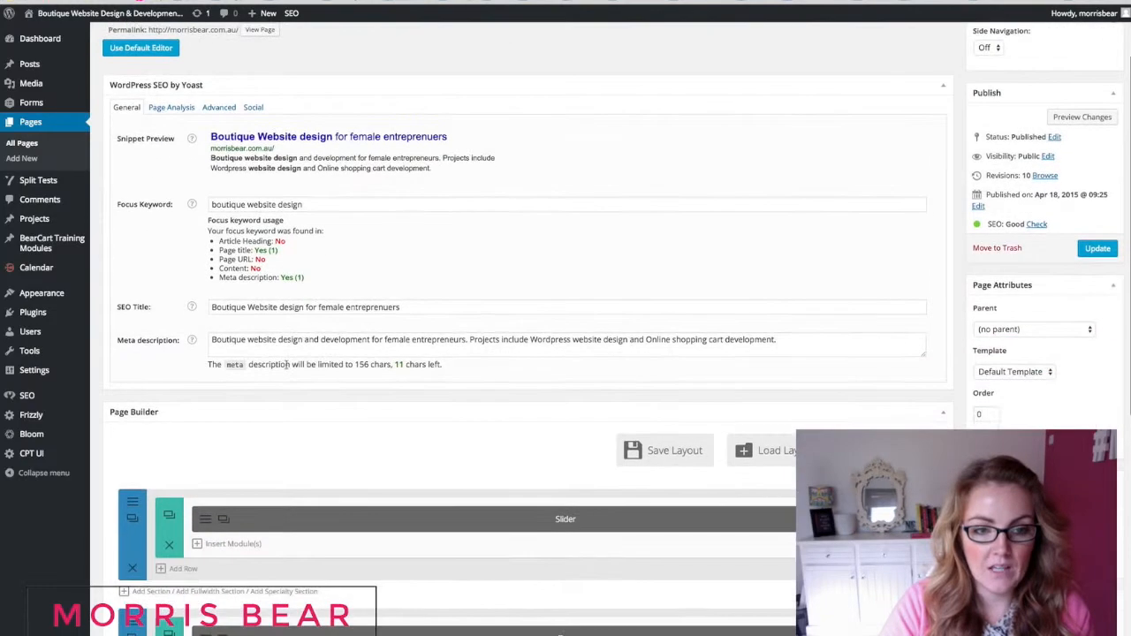
scroll(285, 366, "up", 2)
left_click(170, 194)
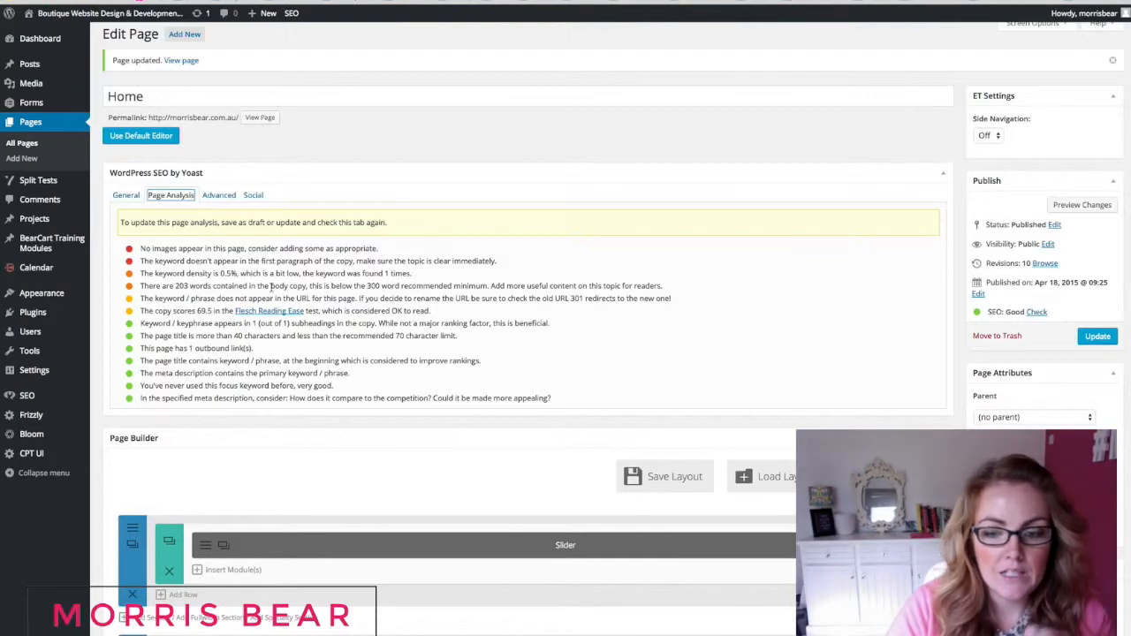
scroll(232, 273, "down", 5)
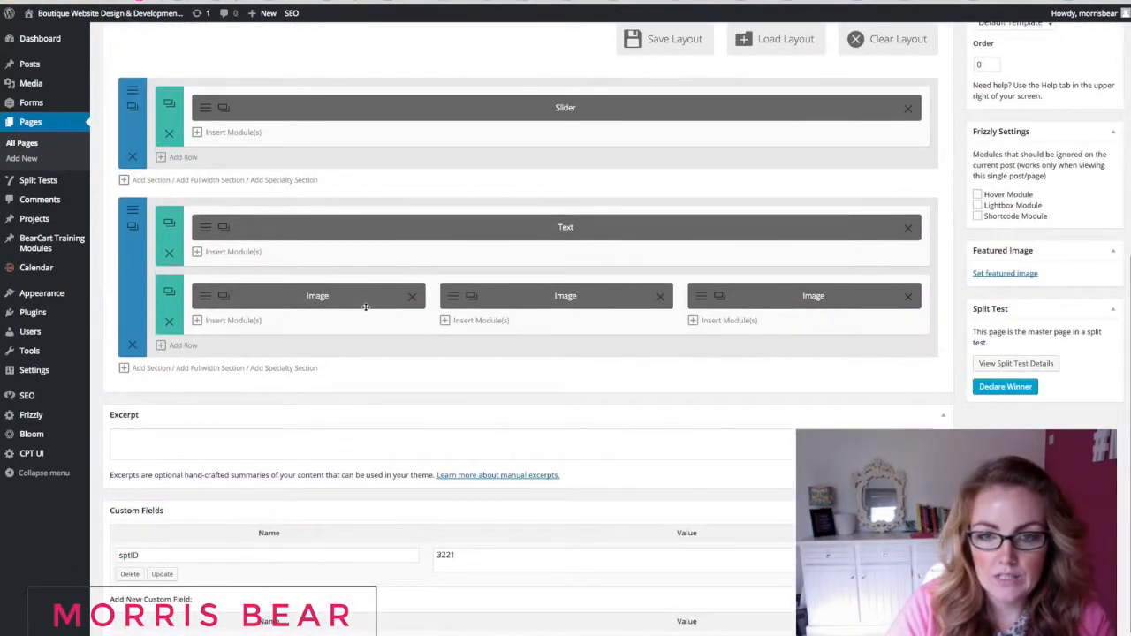
scroll(365, 307, "up", 5)
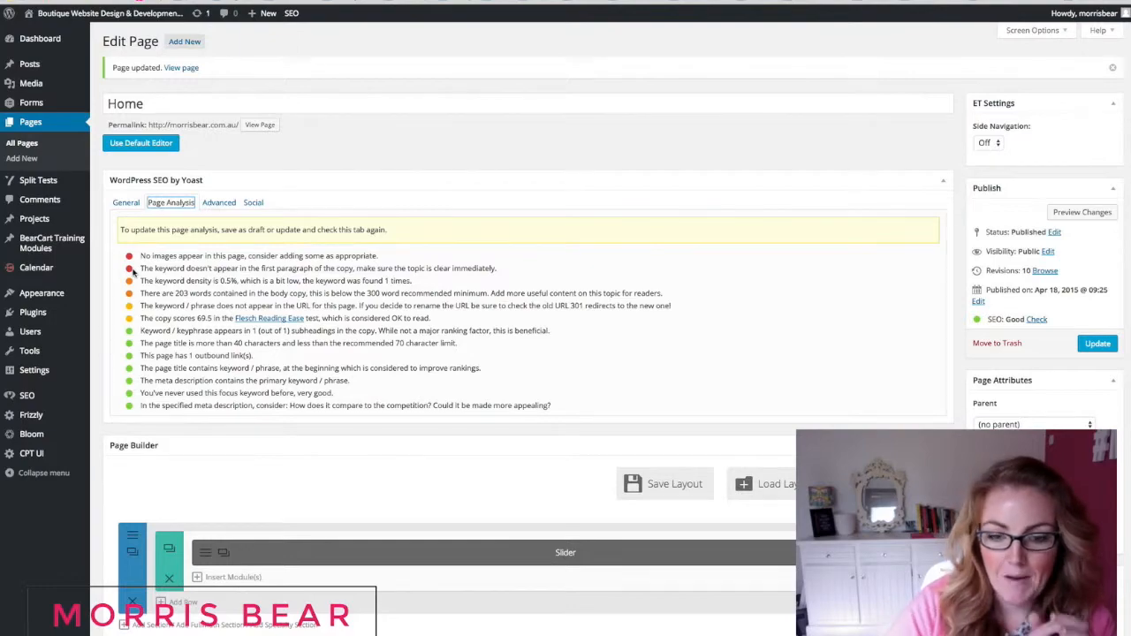
Reopen the page's text module, read through its body copy and close it with its content as it is
scroll(132, 272, "down", 3)
left_click(515, 404)
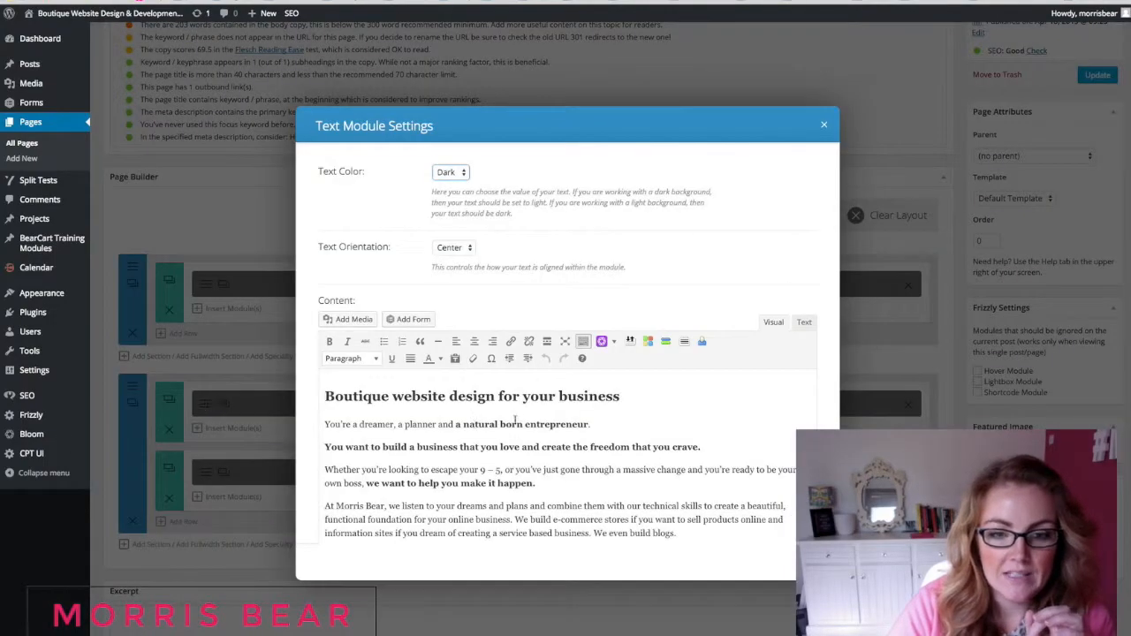
scroll(399, 400, "down", 1)
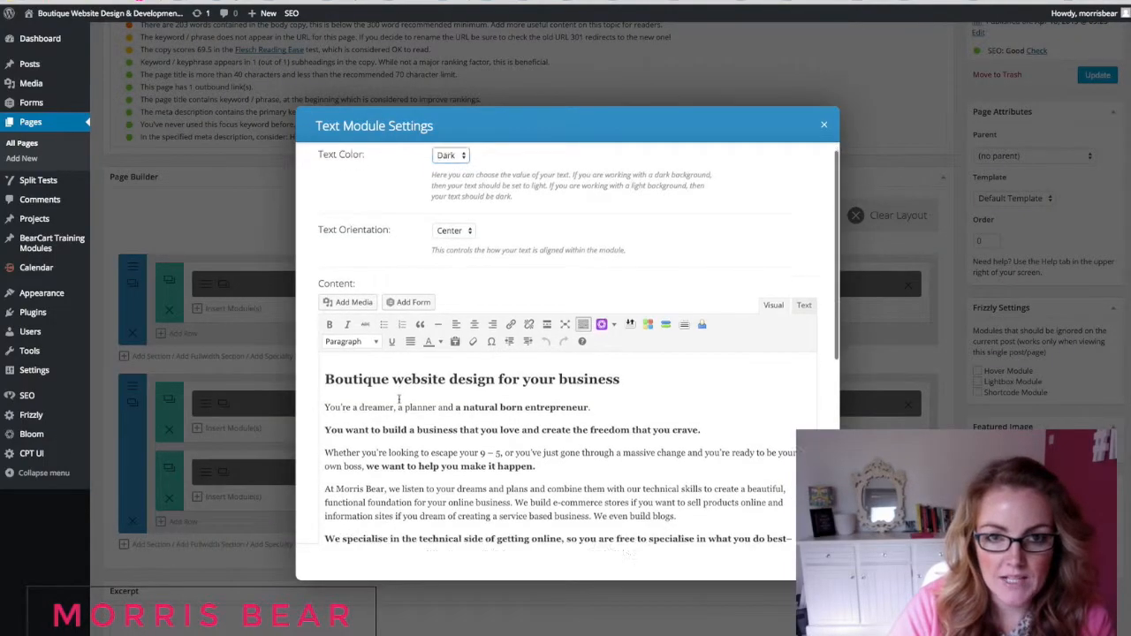
scroll(399, 399, "down", 3)
scroll(399, 400, "down", 1)
left_click(810, 562)
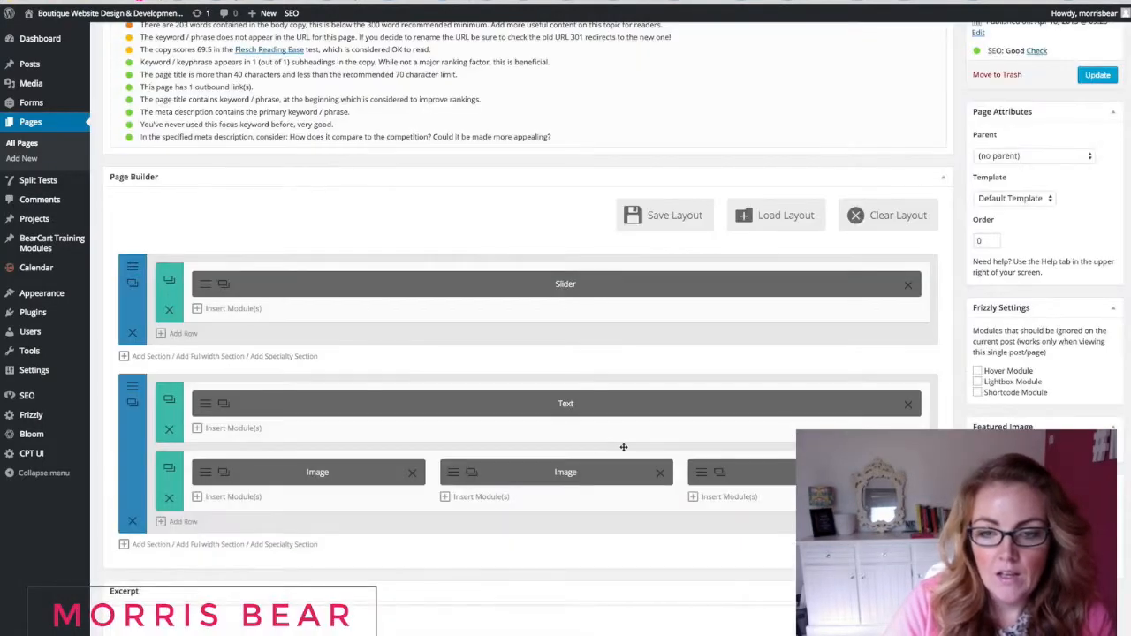
scroll(609, 438, "up", 4)
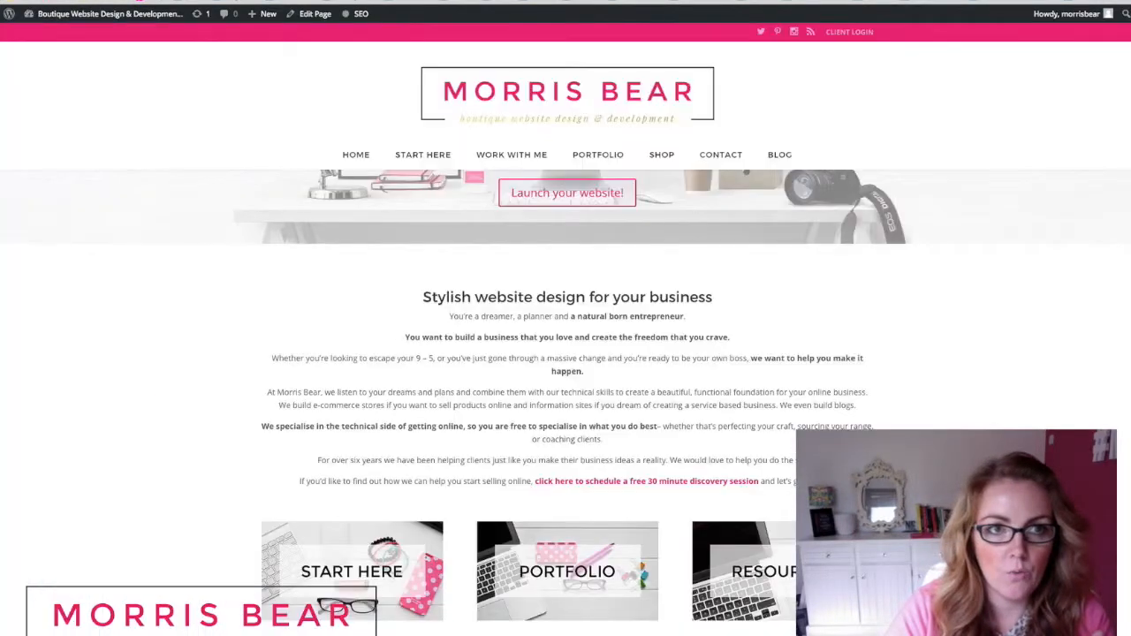
Show the updated live home page and open its page source
left_click(502, 95)
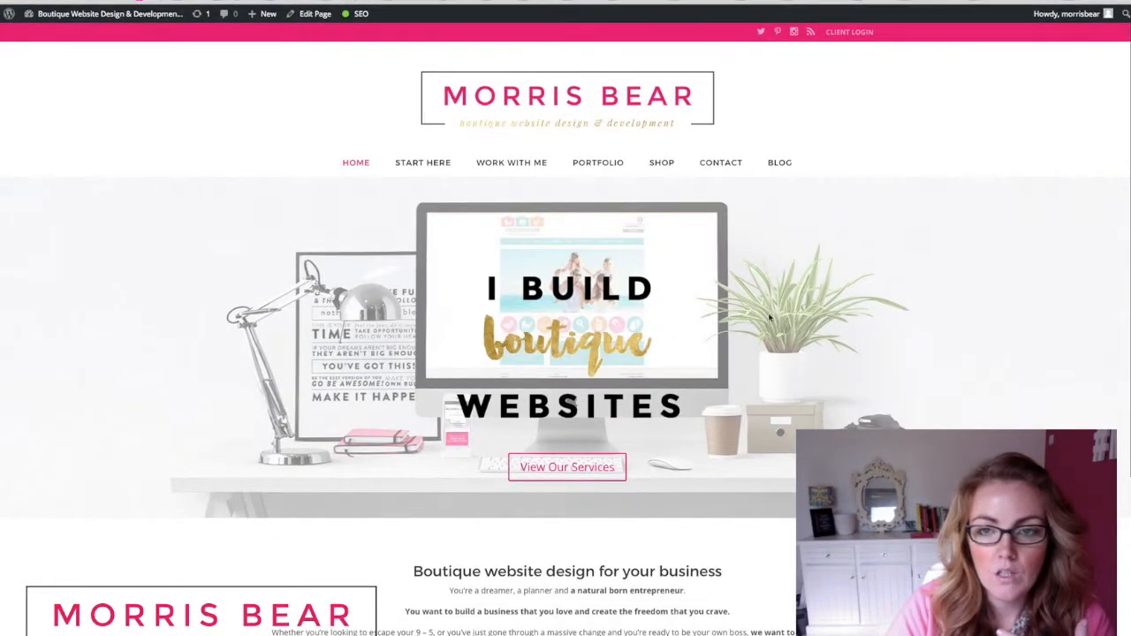
right_click(861, 147)
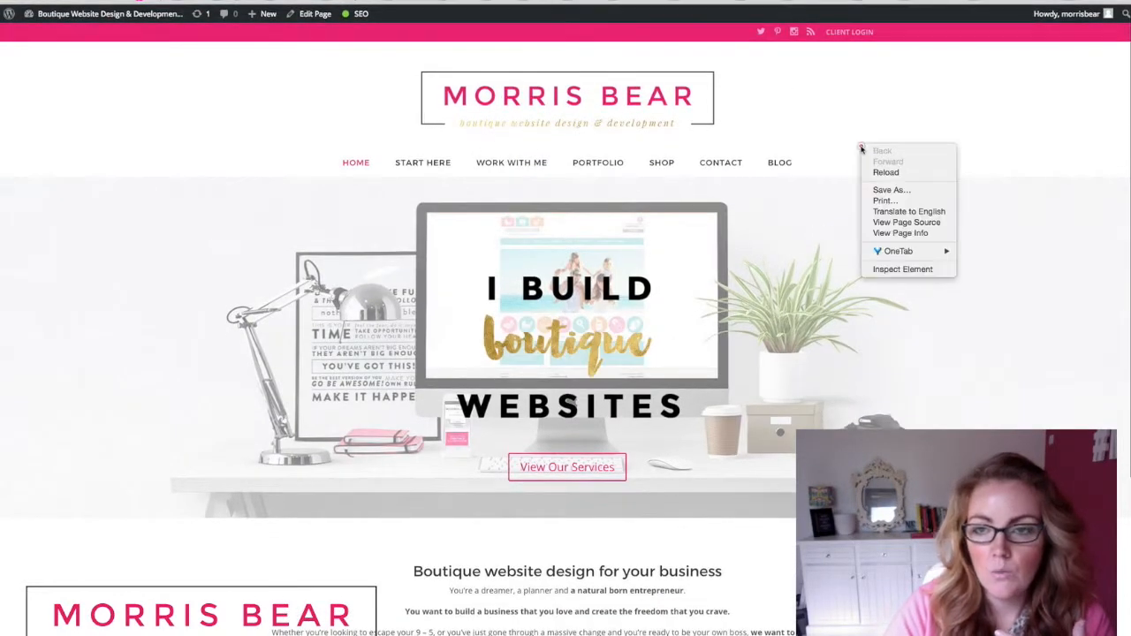
left_click(915, 224)
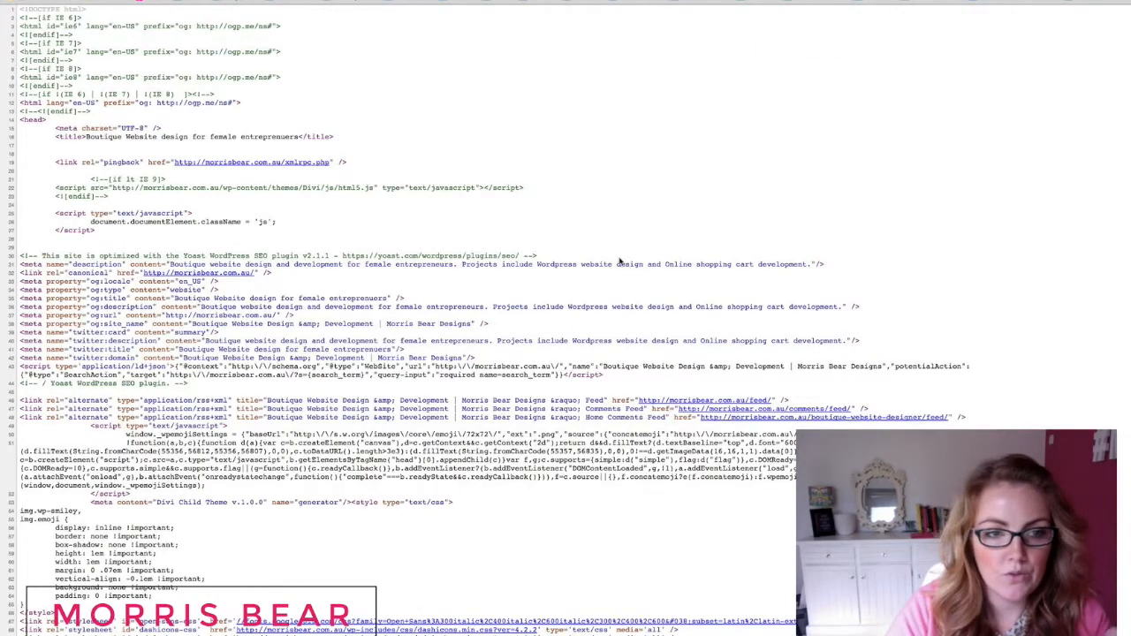
Look through the home page's source code, from the title and Yoast meta description tags to the body heading and copy
scroll(621, 262, "down", 3)
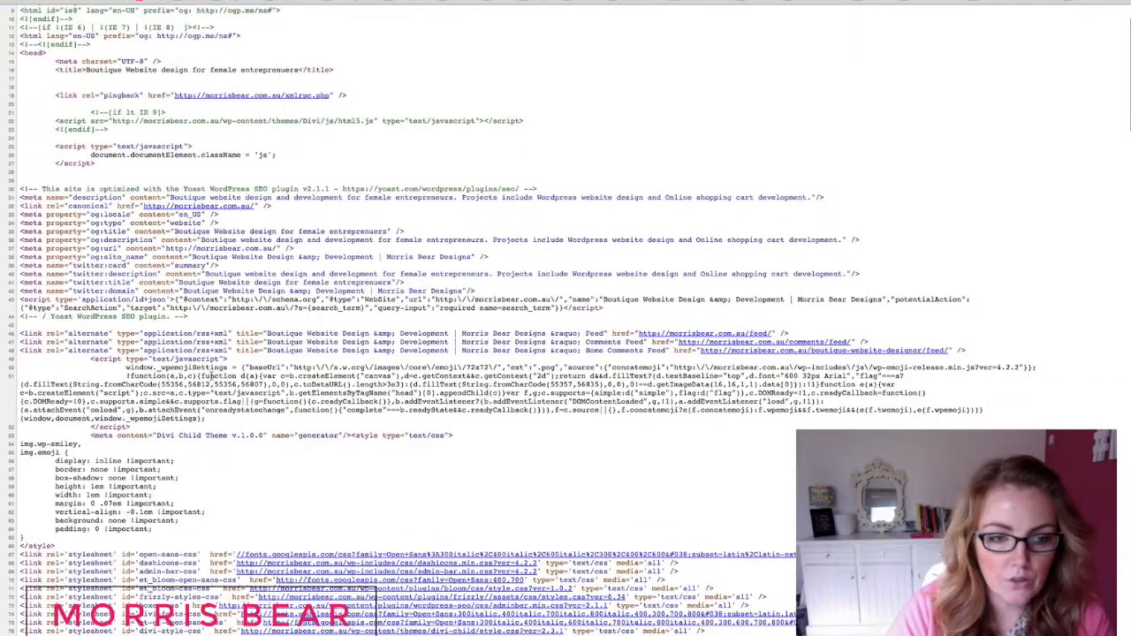
scroll(362, 460, "down", 1)
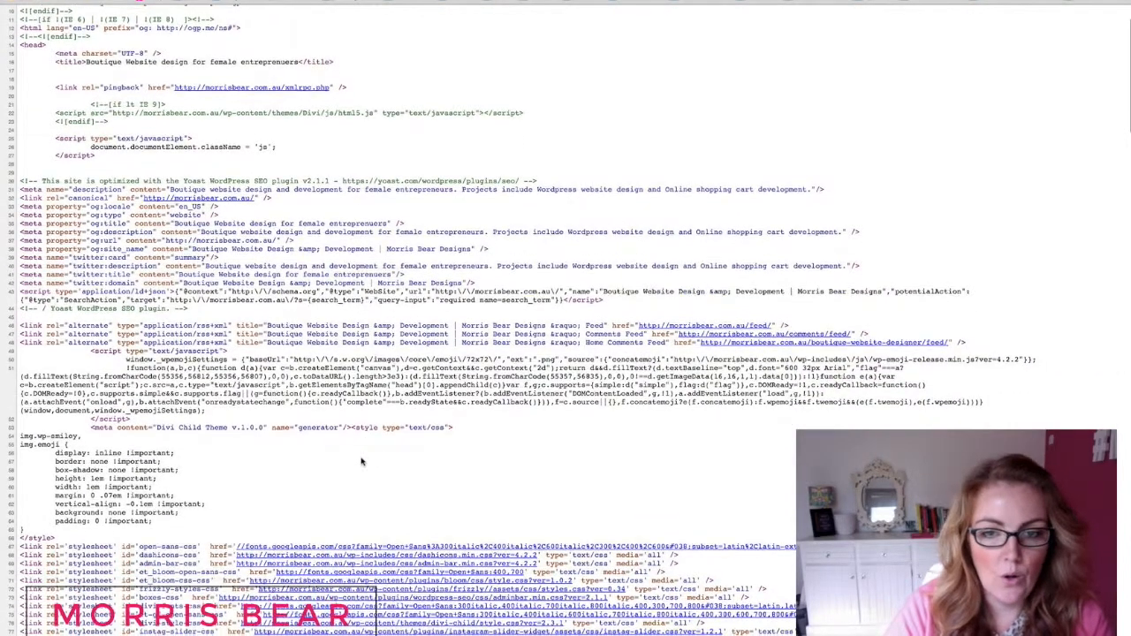
scroll(361, 461, "down", 10)
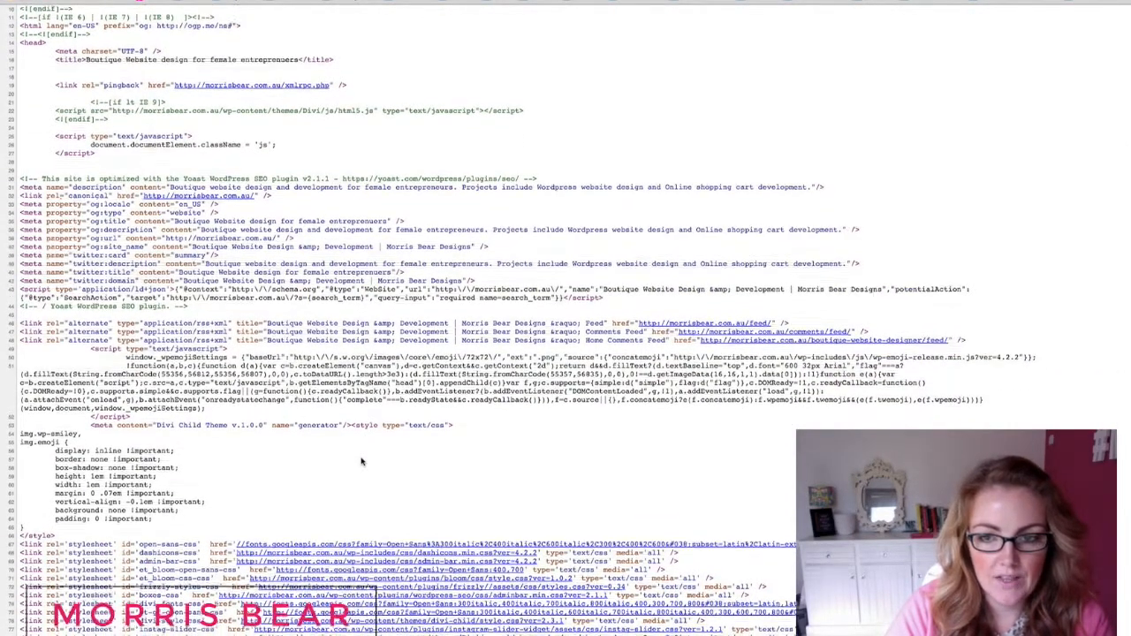
scroll(361, 457, "down", 6)
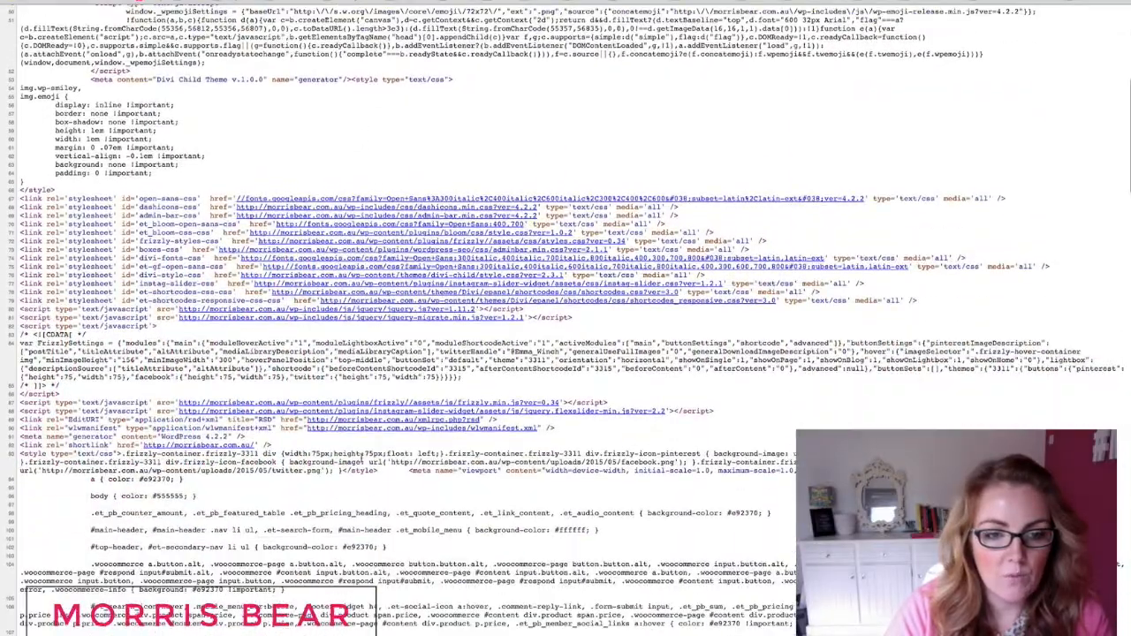
scroll(361, 458, "down", 1)
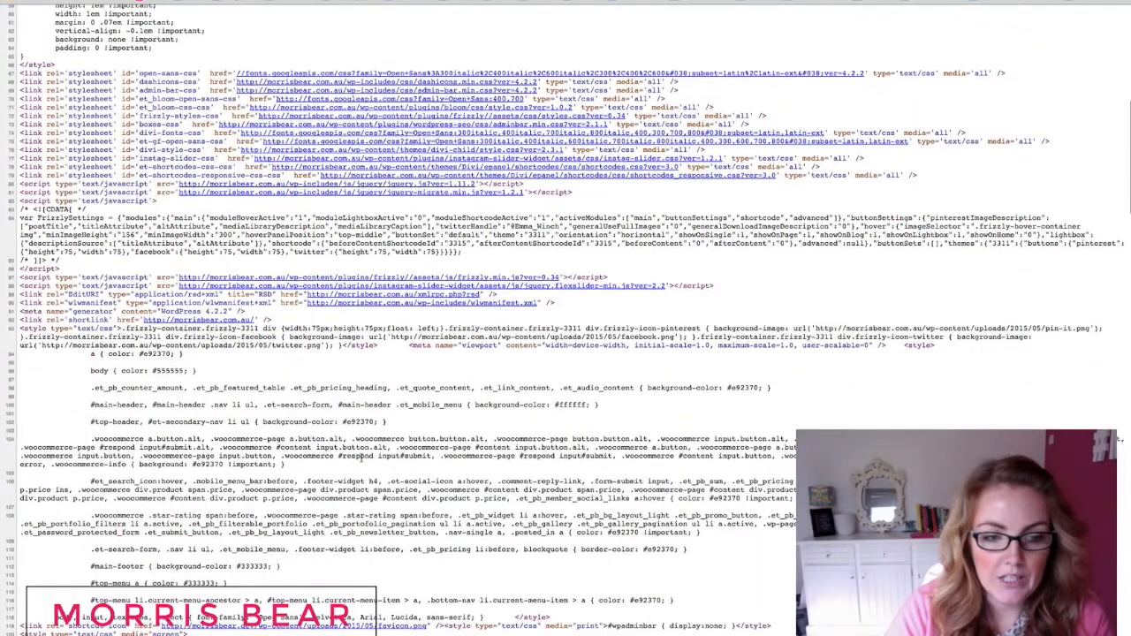
scroll(361, 458, "down", 20)
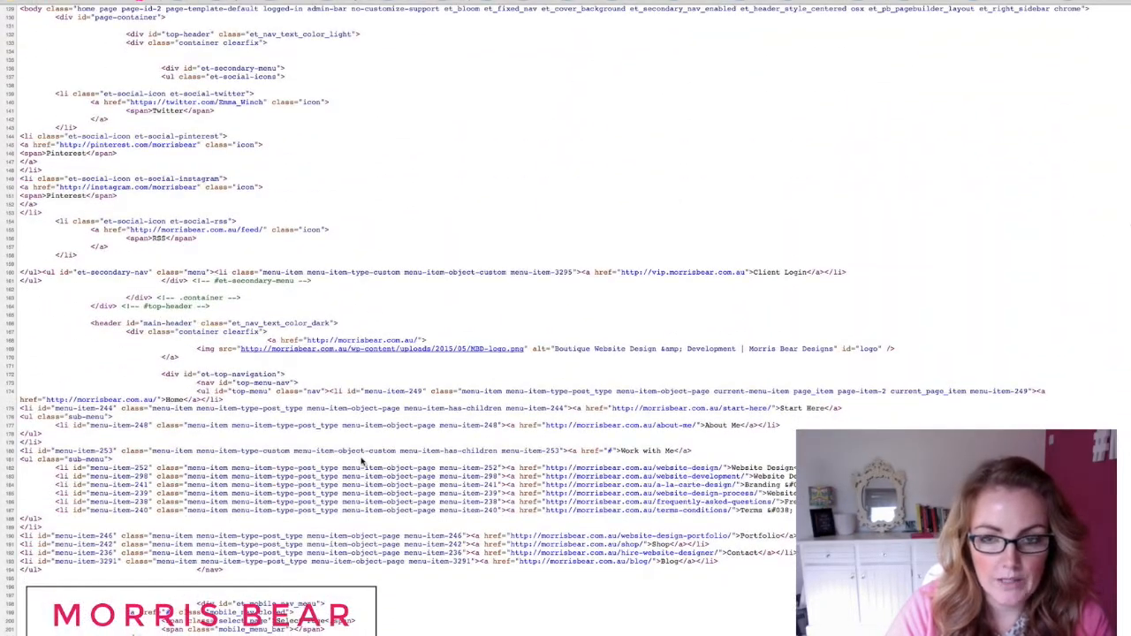
scroll(360, 458, "down", 5)
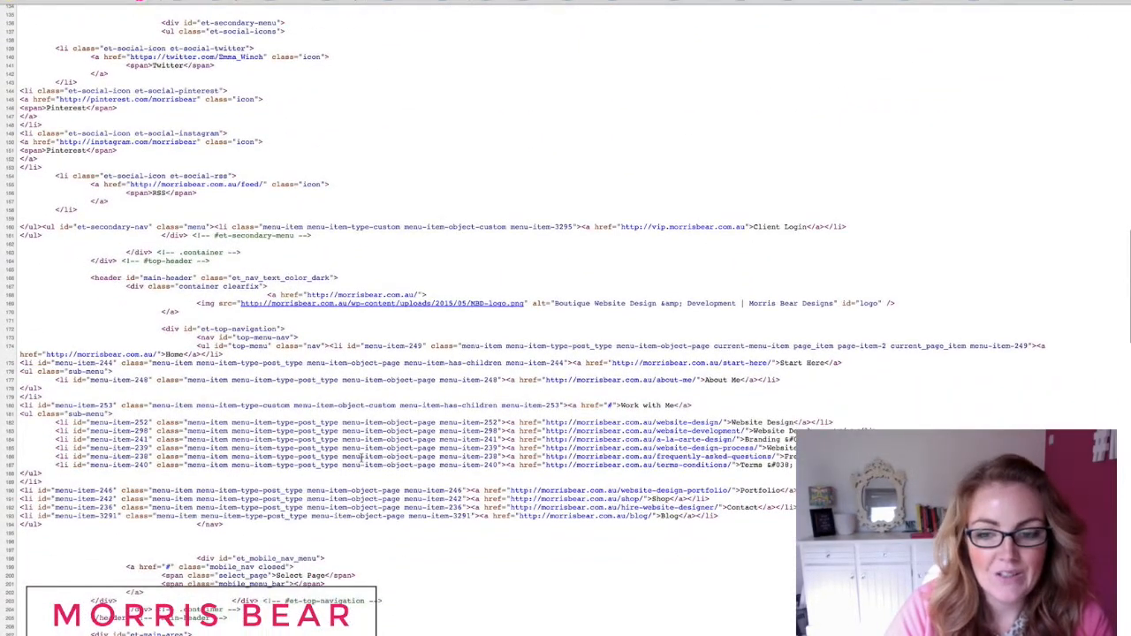
scroll(360, 460, "down", 10)
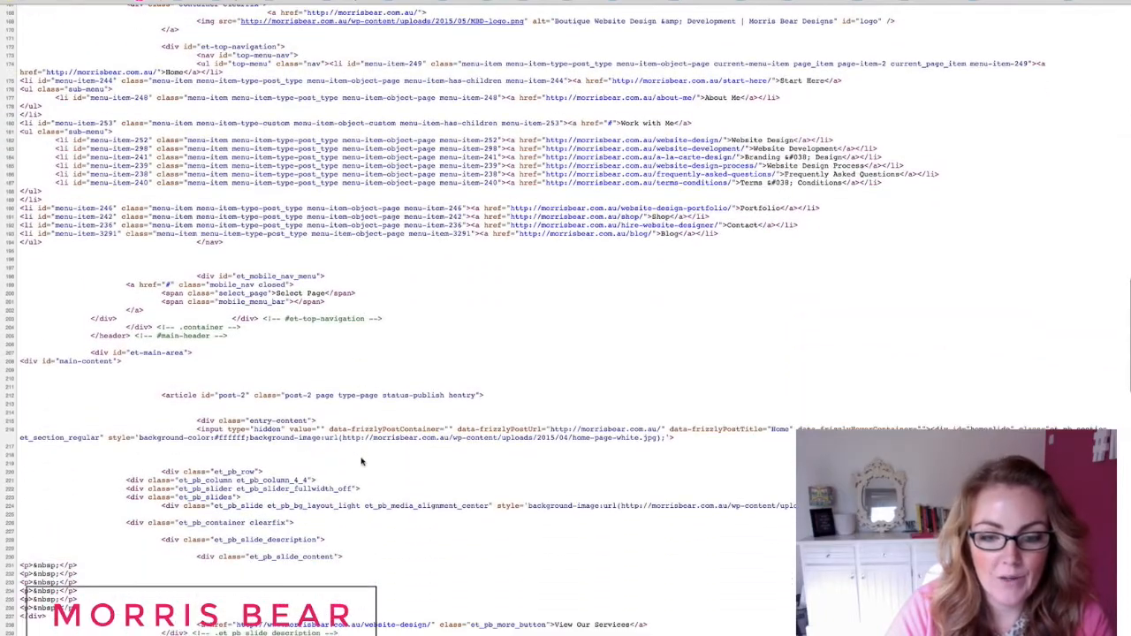
scroll(385, 426, "down", 11)
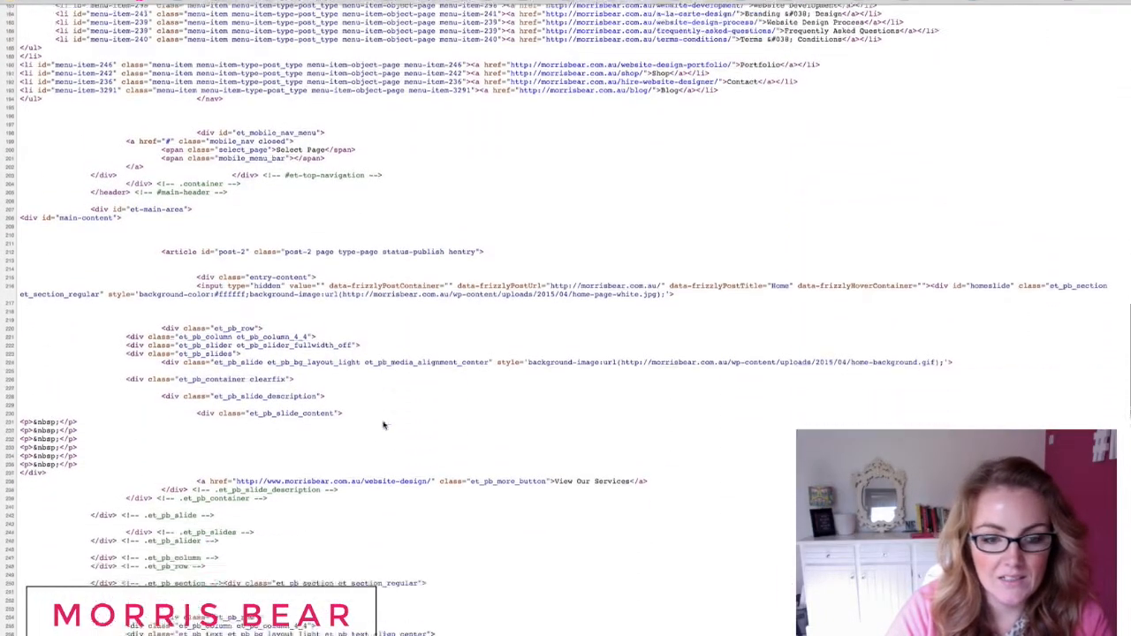
scroll(385, 427, "down", 1)
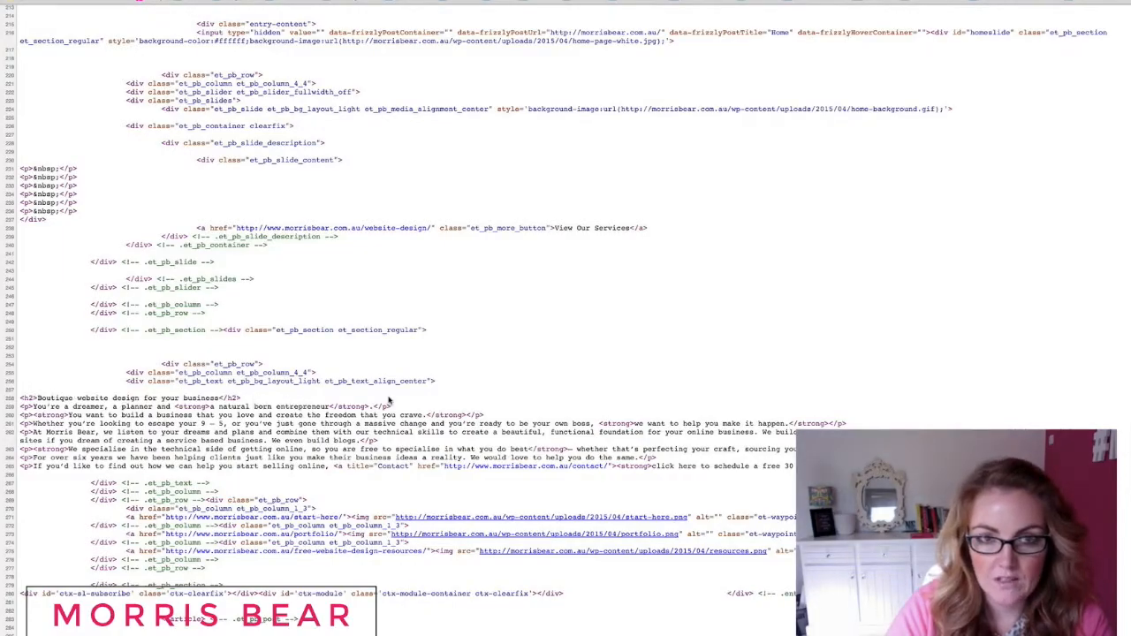
scroll(389, 400, "up", 20)
scroll(389, 400, "up", 20)
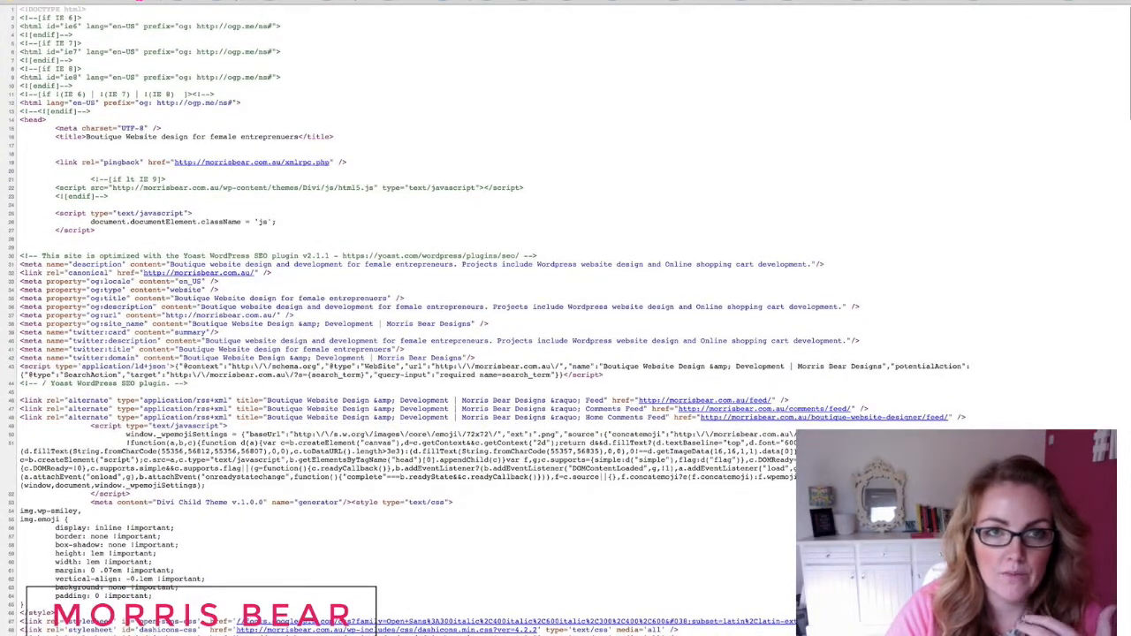
Look over the live home page's banner and copy, and review Yoast's advanced settings in the page editor
left_click(416, 0)
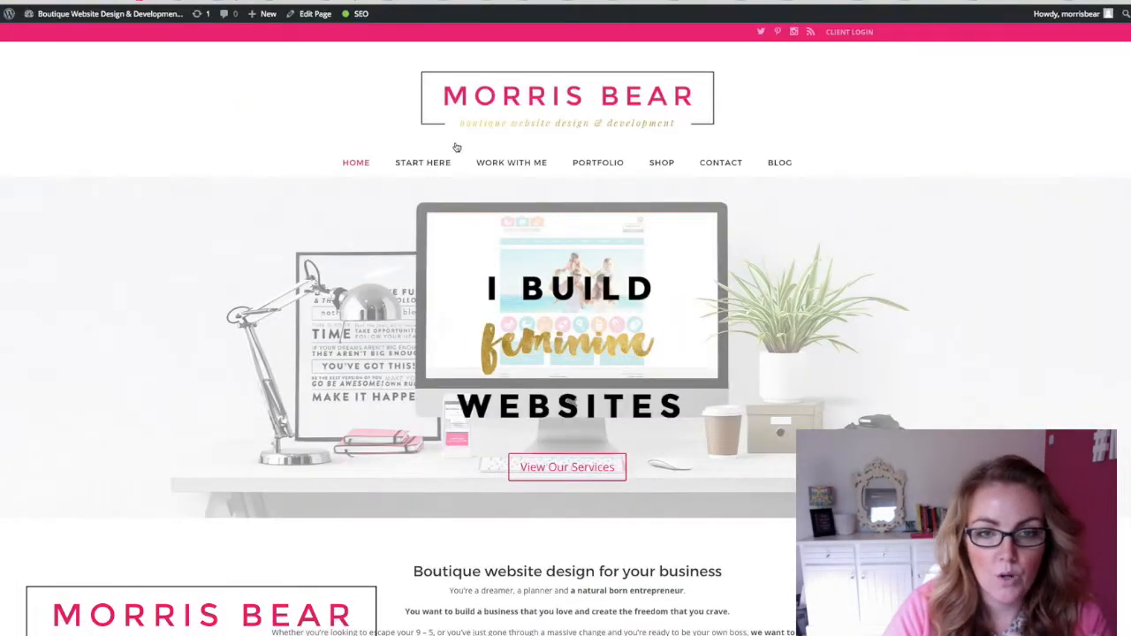
scroll(840, 234, "down", 3)
scroll(840, 233, "down", 2)
left_click(189, 2)
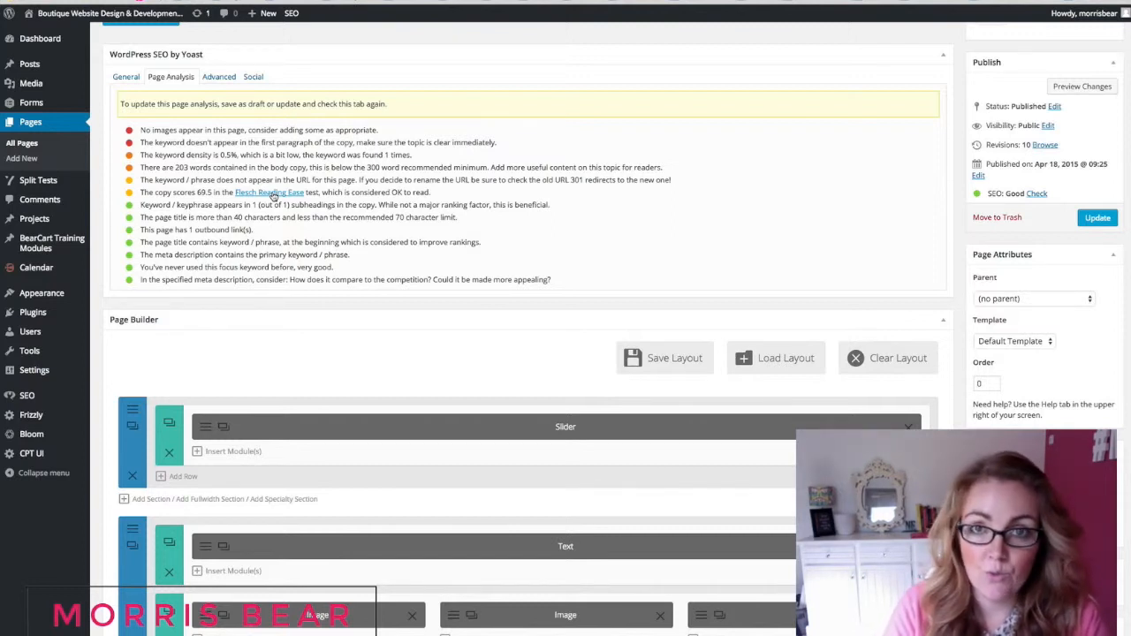
left_click(219, 77)
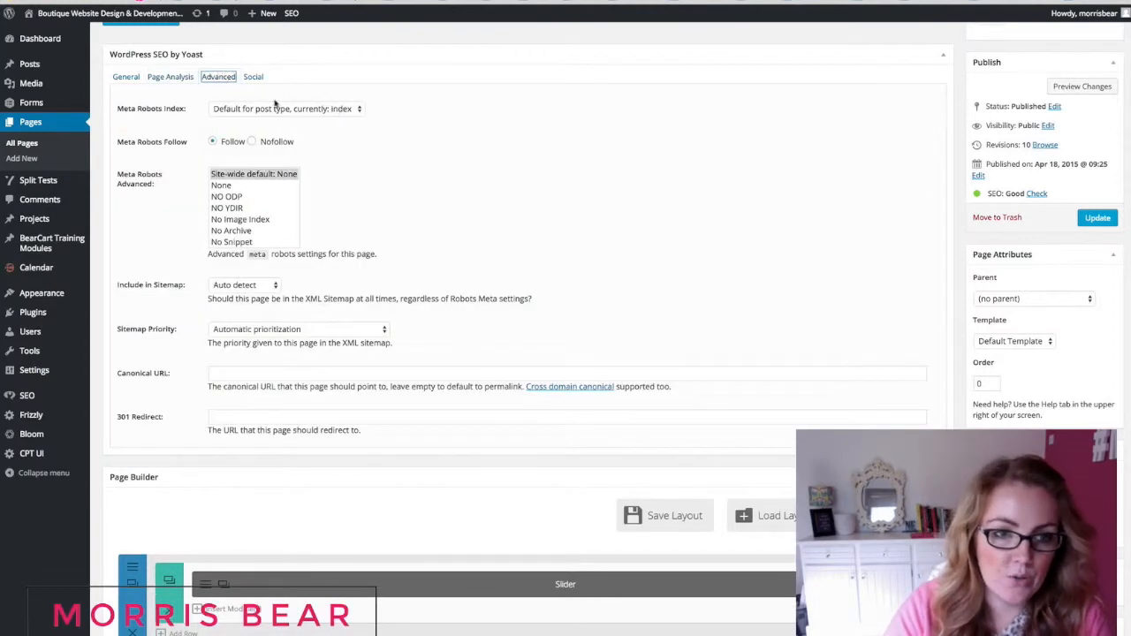
Set the page's Facebook image in Yoast's social settings to home-background.gif from the media library
left_click(253, 77)
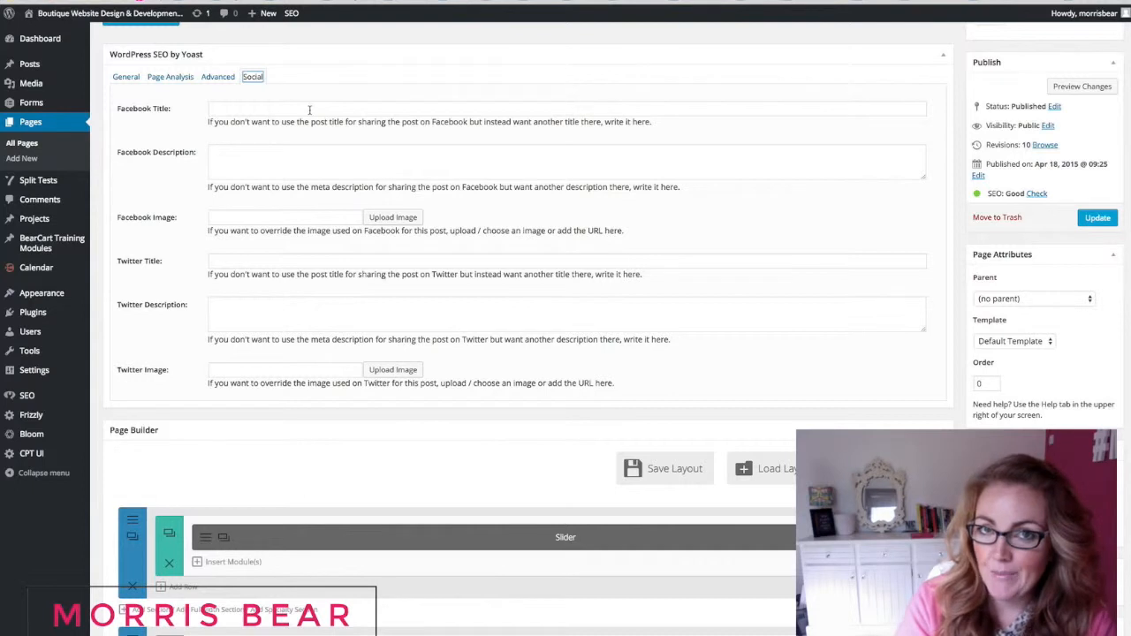
left_click(390, 219)
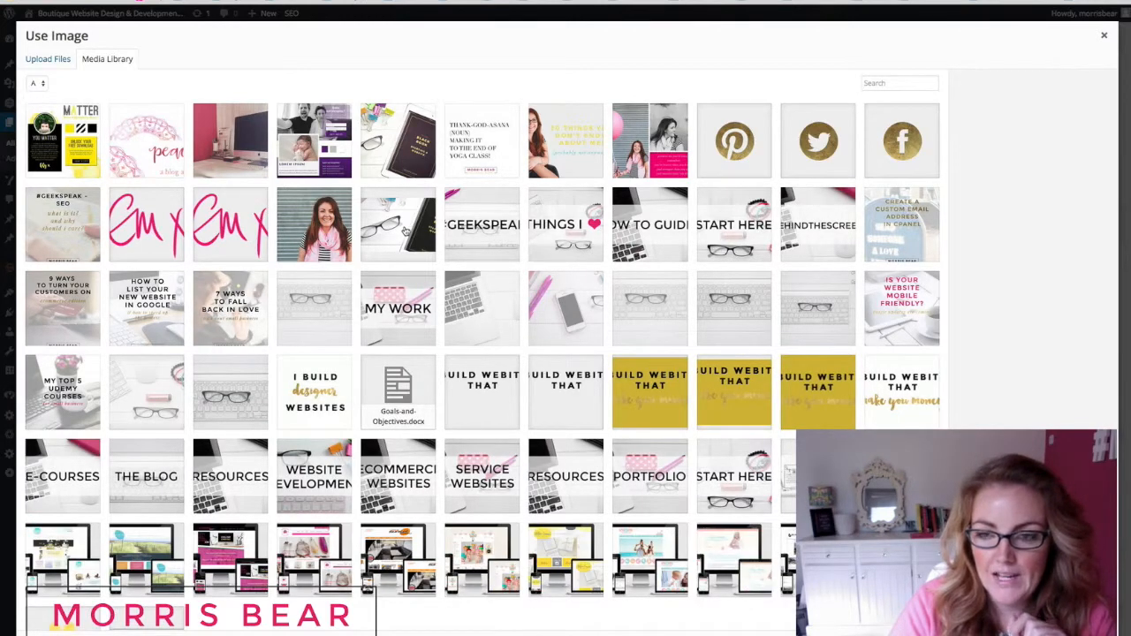
scroll(405, 232, "down", 1)
scroll(405, 232, "down", 1)
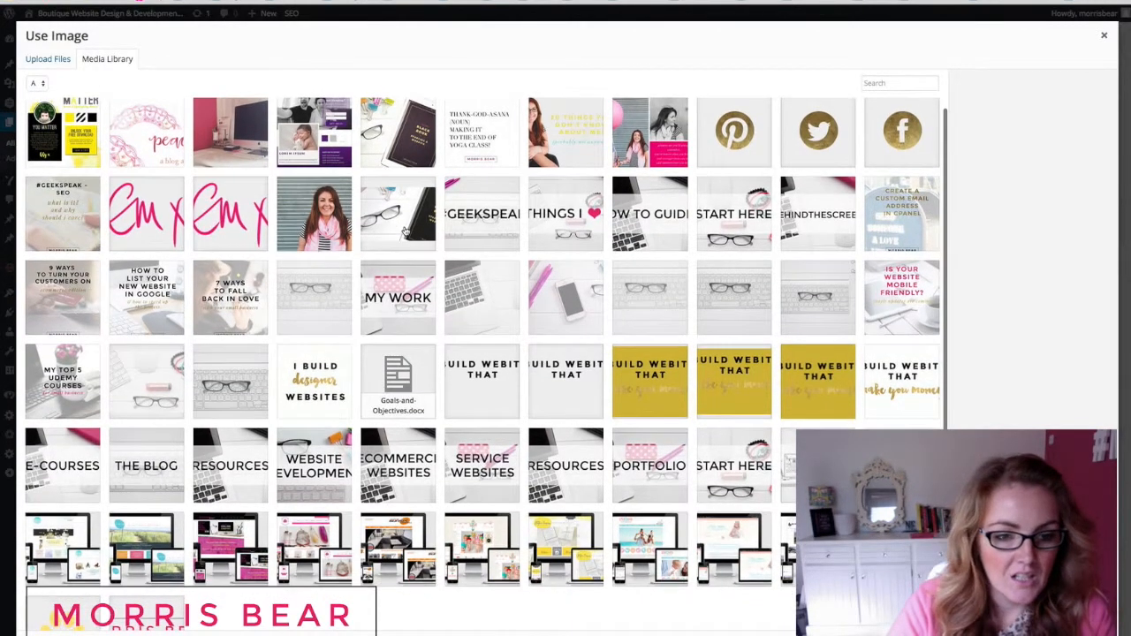
left_click(326, 377)
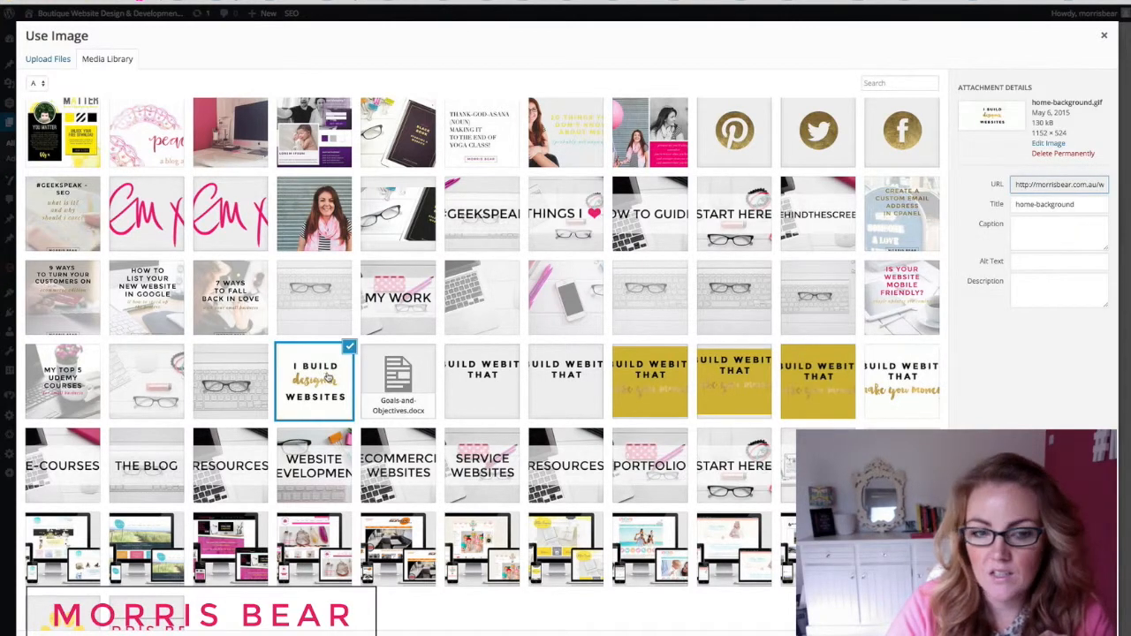
left_click(1083, 632)
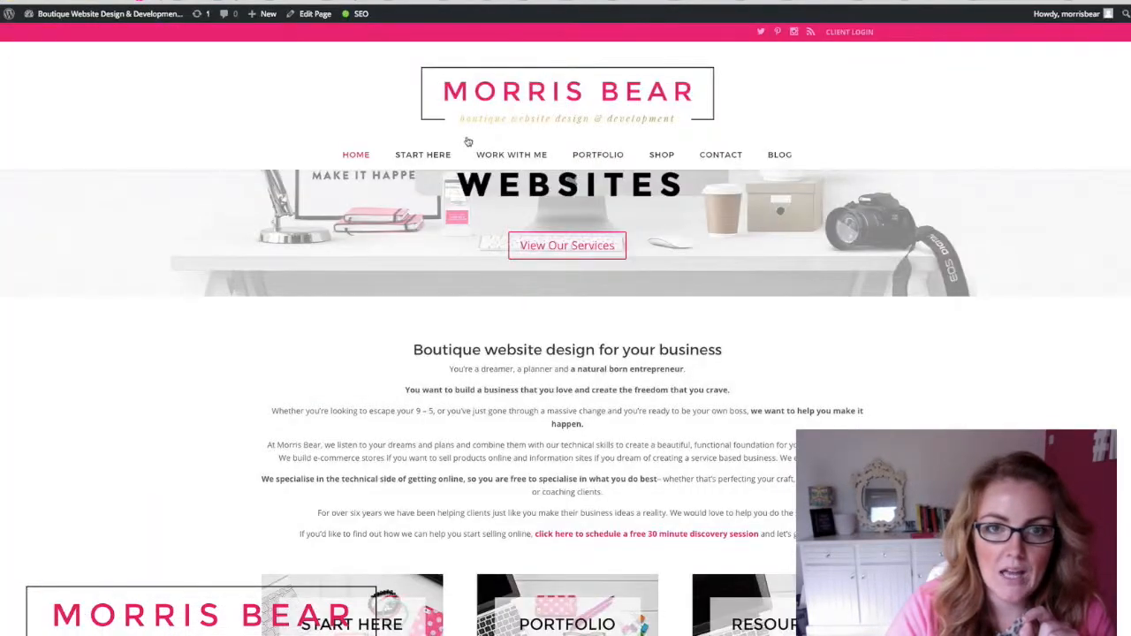
Choose home-background.gif again from the media library as the page's Facebook image
mouse_move(558, 166)
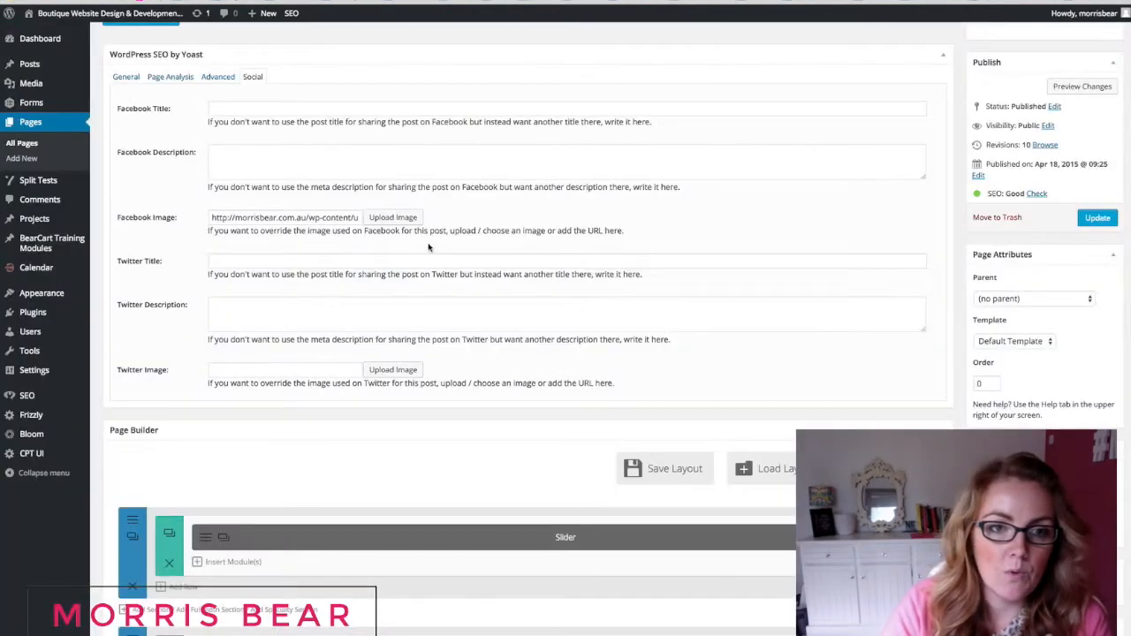
left_click(375, 216)
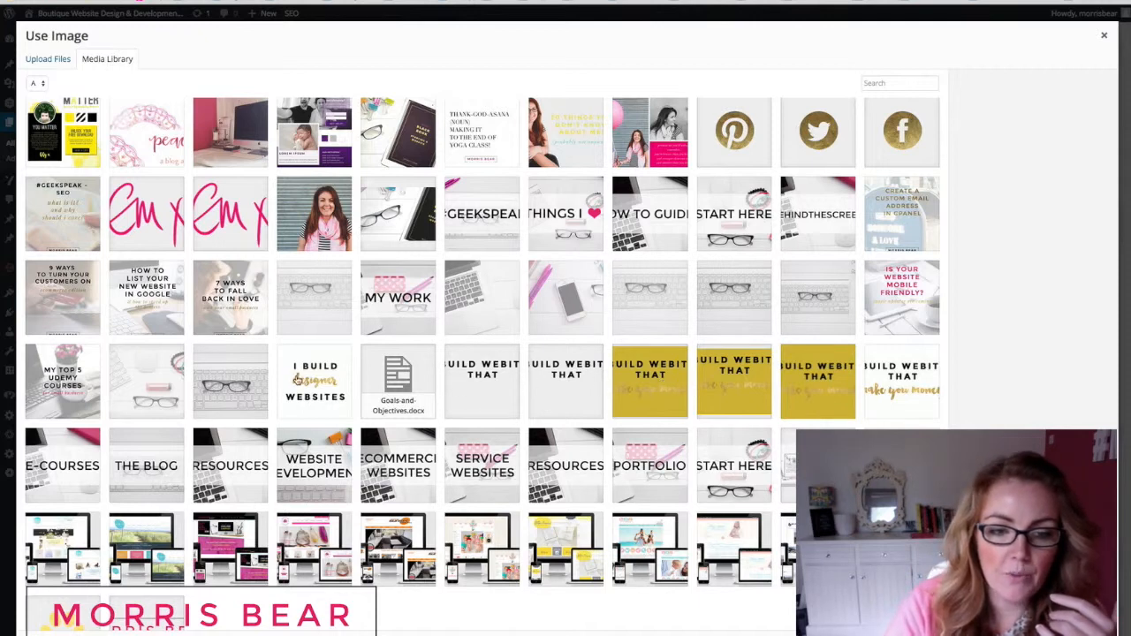
left_click(301, 385)
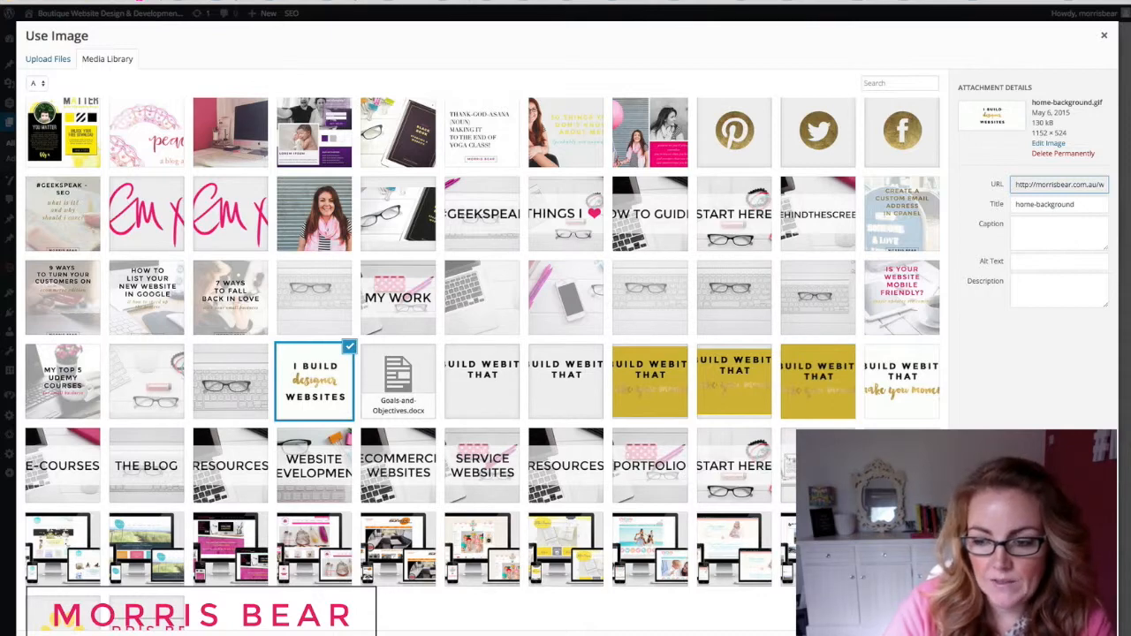
left_click(1076, 631)
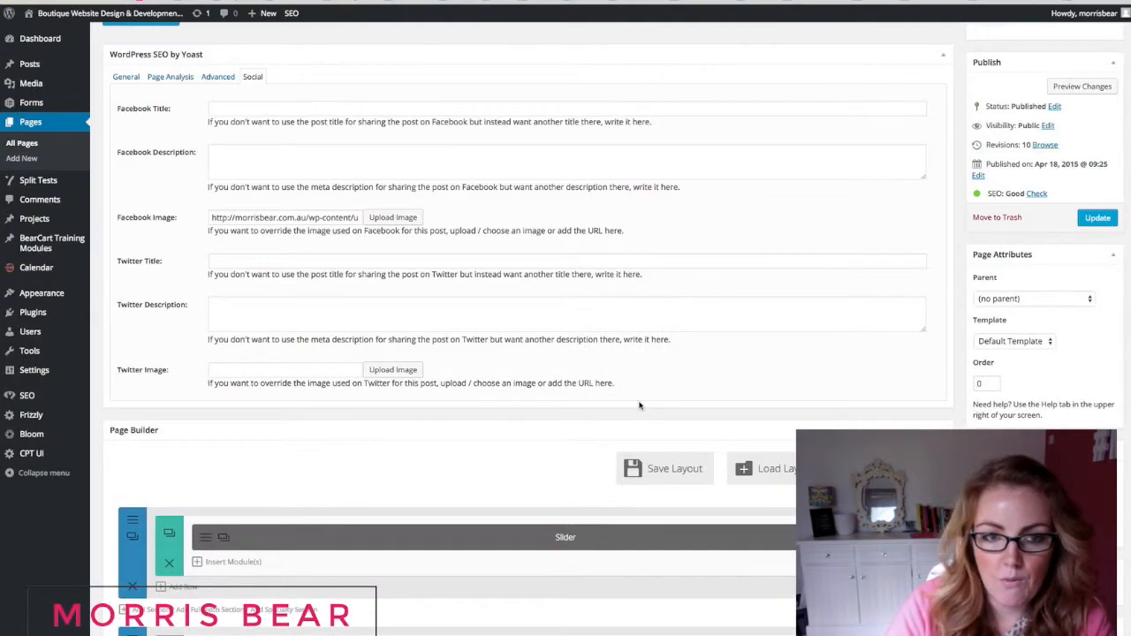
Review the Facebook and Twitter sharing fields and place the cursor in the Facebook description
scroll(640, 405, "up", 1)
scroll(640, 405, "up", 1)
left_click(399, 203)
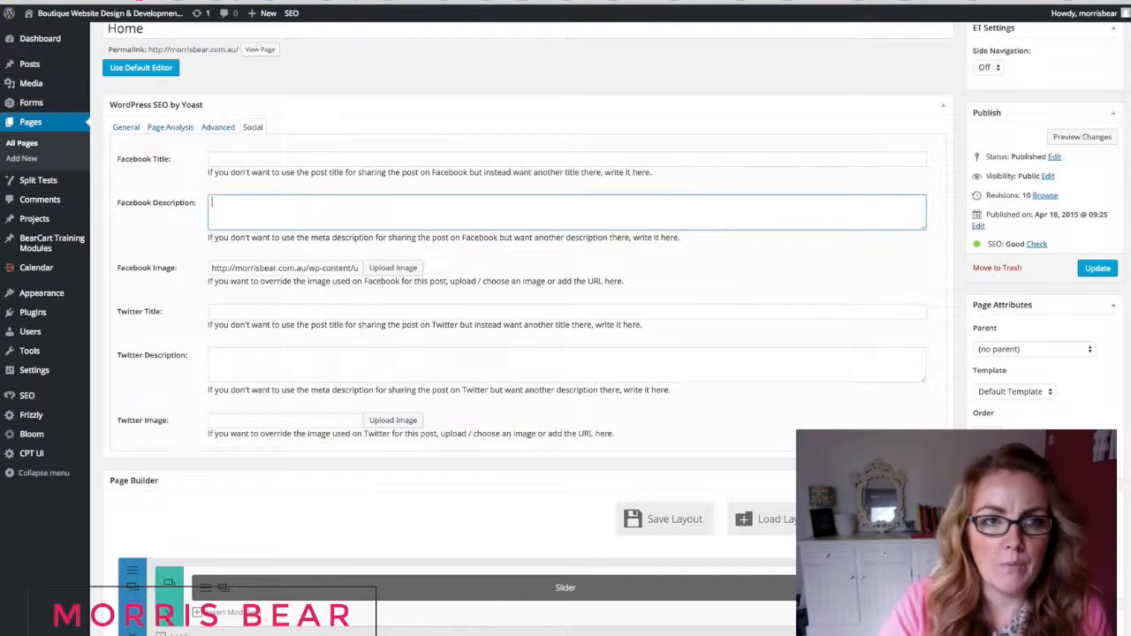
Switch to the site's blog and read through the post "What is SEO and why should I care?" down to the next post
left_click(256, 1)
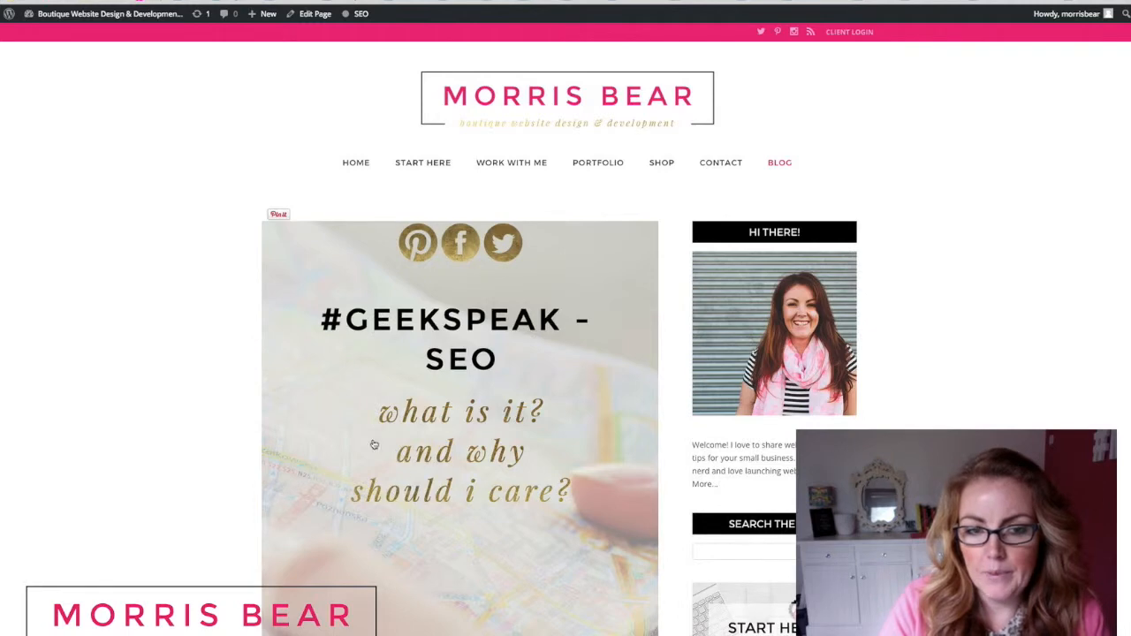
scroll(606, 454, "down", 1)
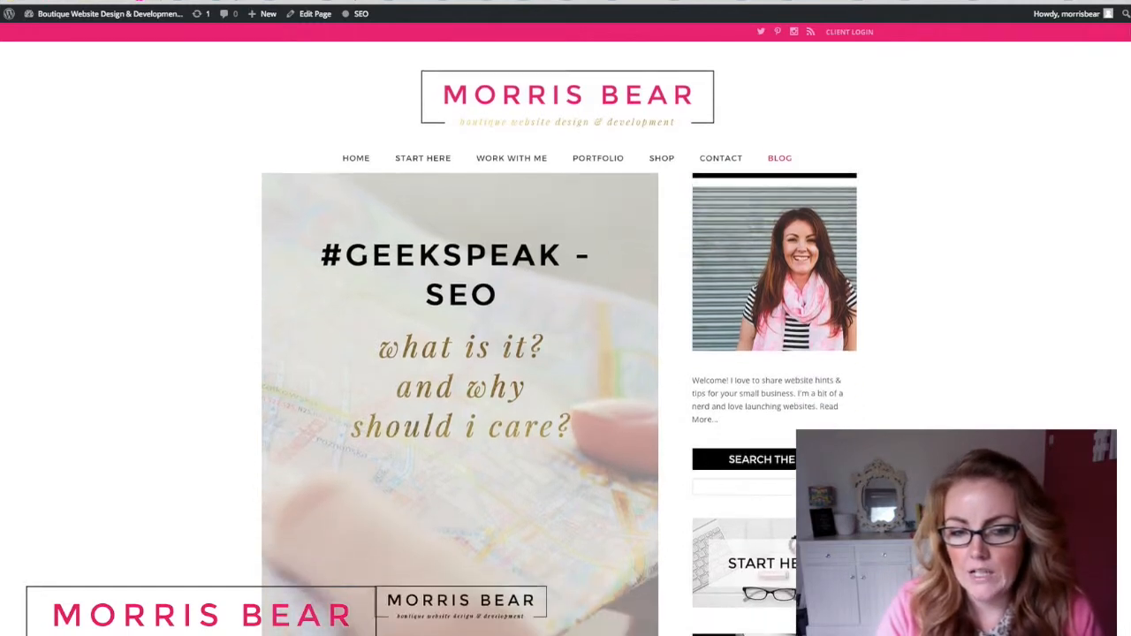
scroll(559, 403, "down", 2)
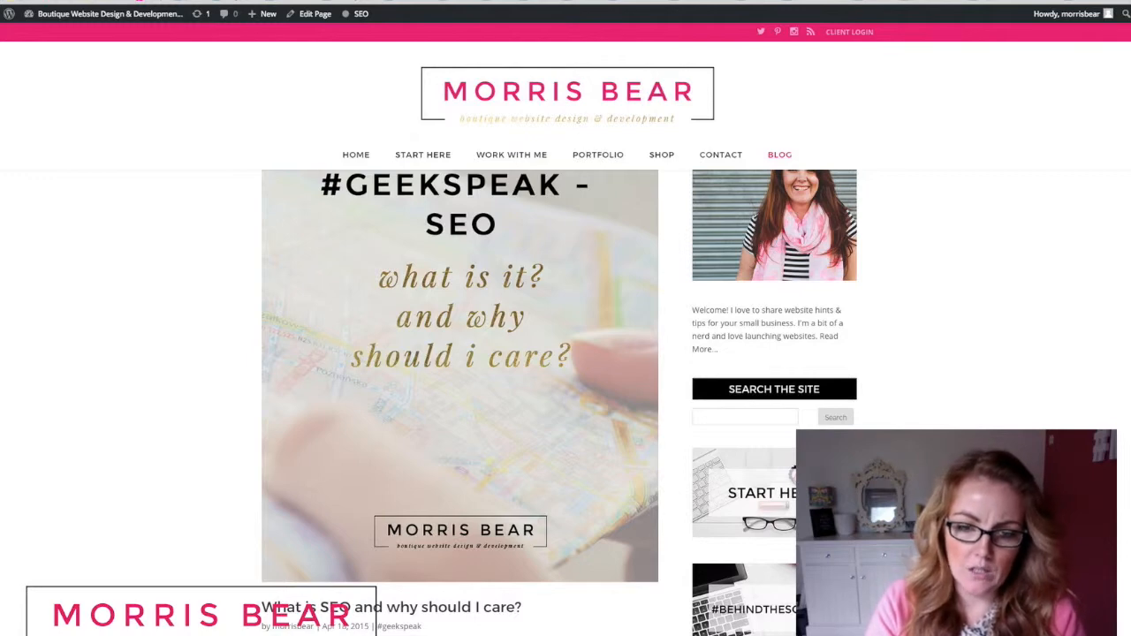
scroll(560, 402, "down", 2)
scroll(560, 403, "down", 2)
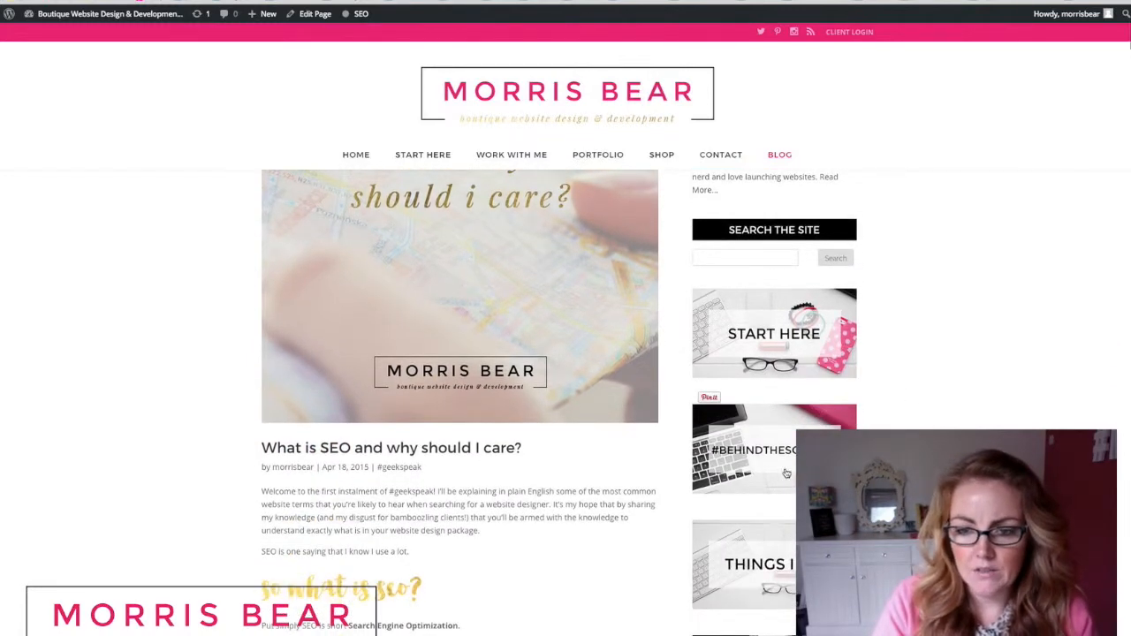
scroll(560, 403, "down", 5)
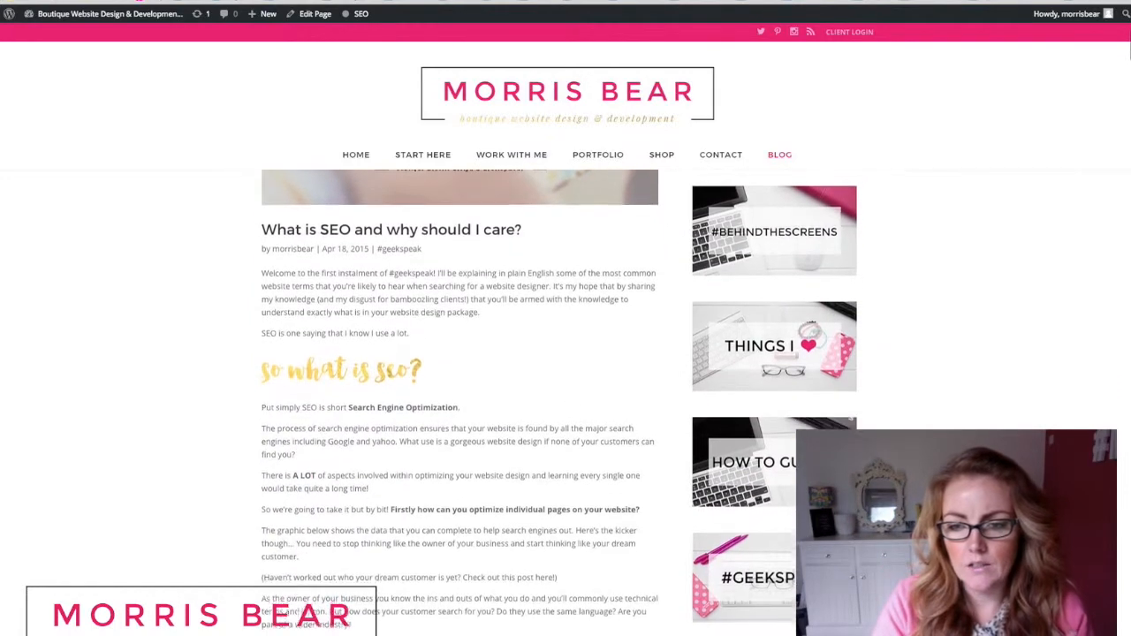
scroll(560, 403, "down", 2)
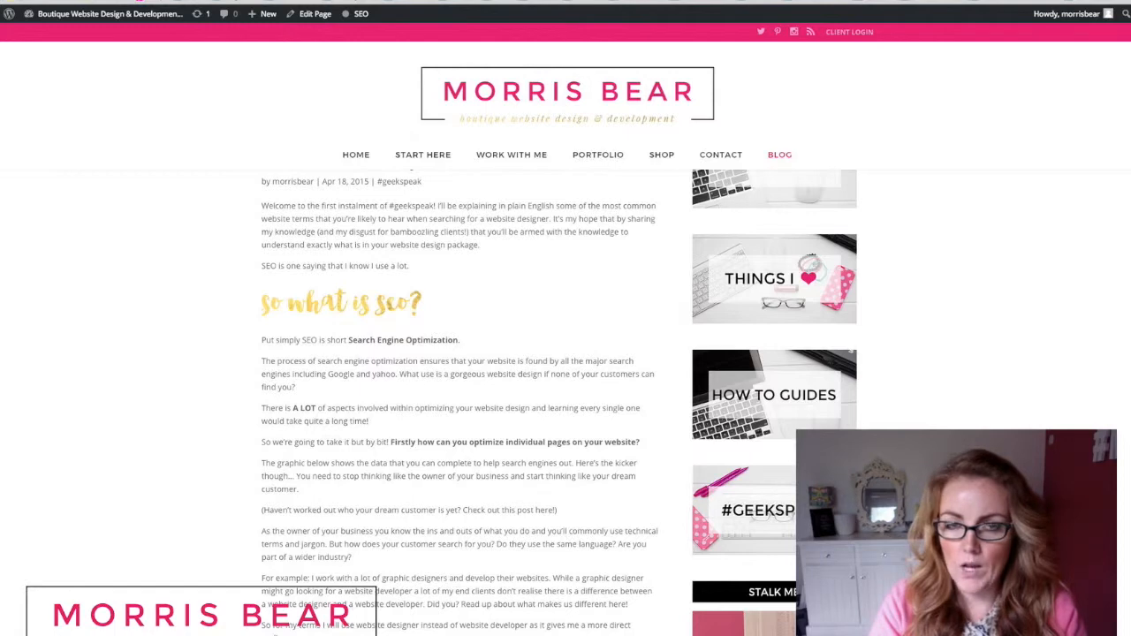
scroll(559, 403, "down", 5)
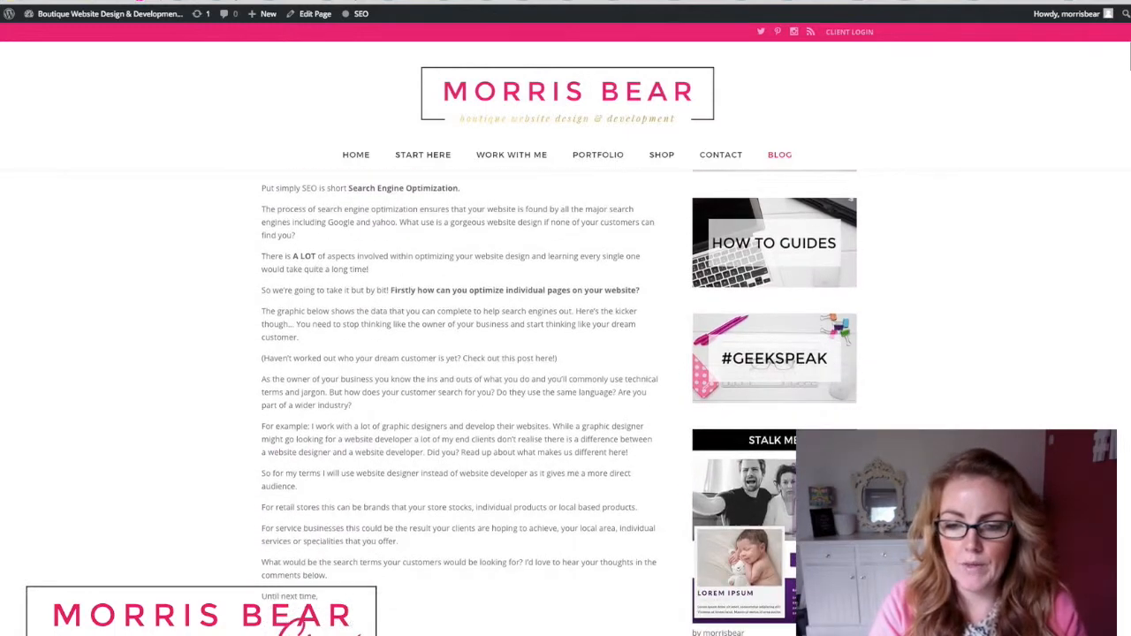
scroll(559, 403, "down", 3)
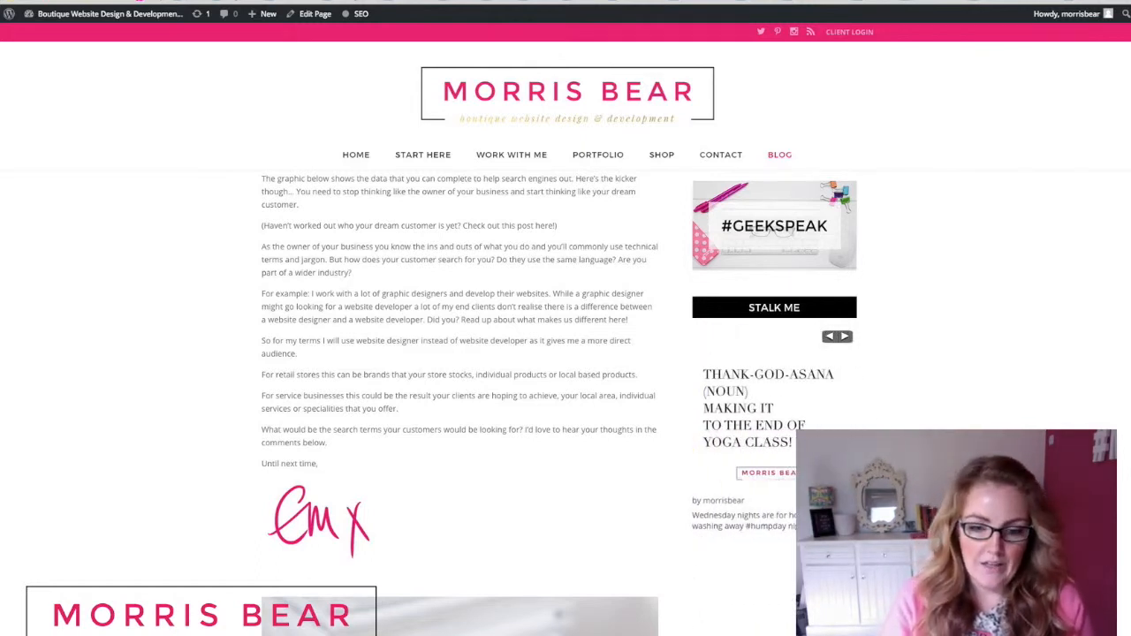
scroll(560, 405, "down", 2)
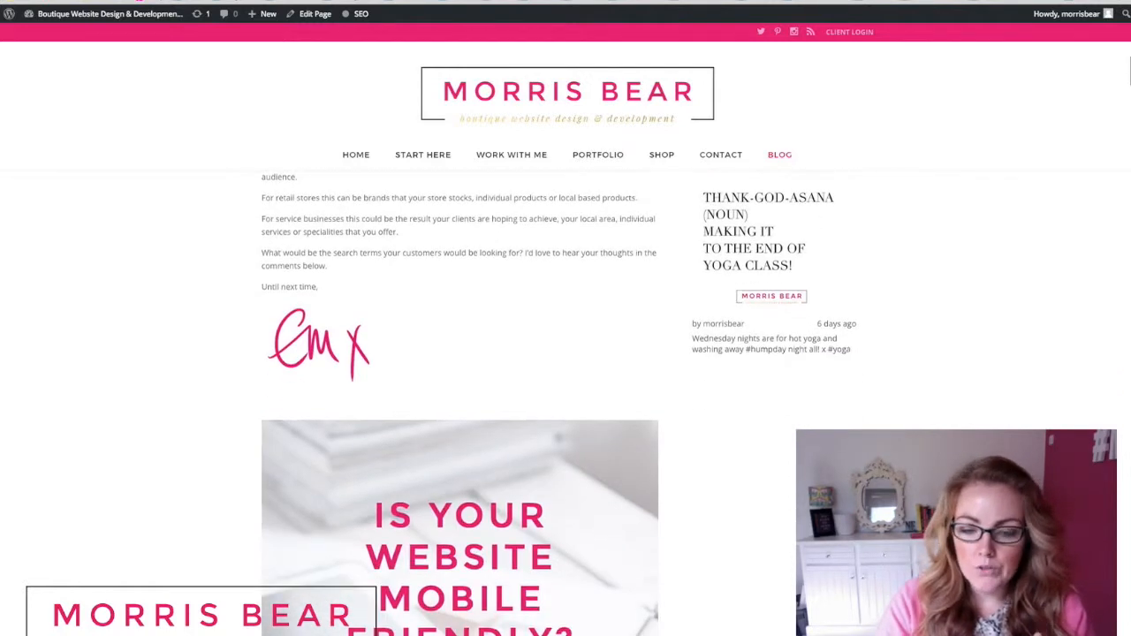
scroll(560, 404, "down", 2)
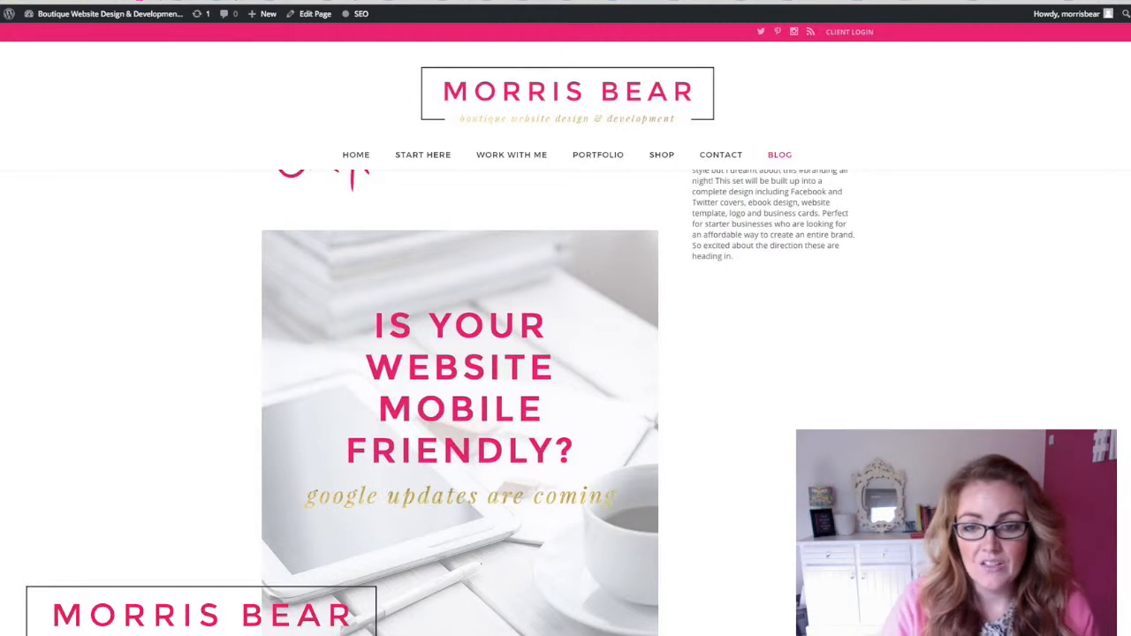
Return to the home page editor and review Yoast's general settings with the snippet preview, focus keyword and meta description
mouse_move(615, 354)
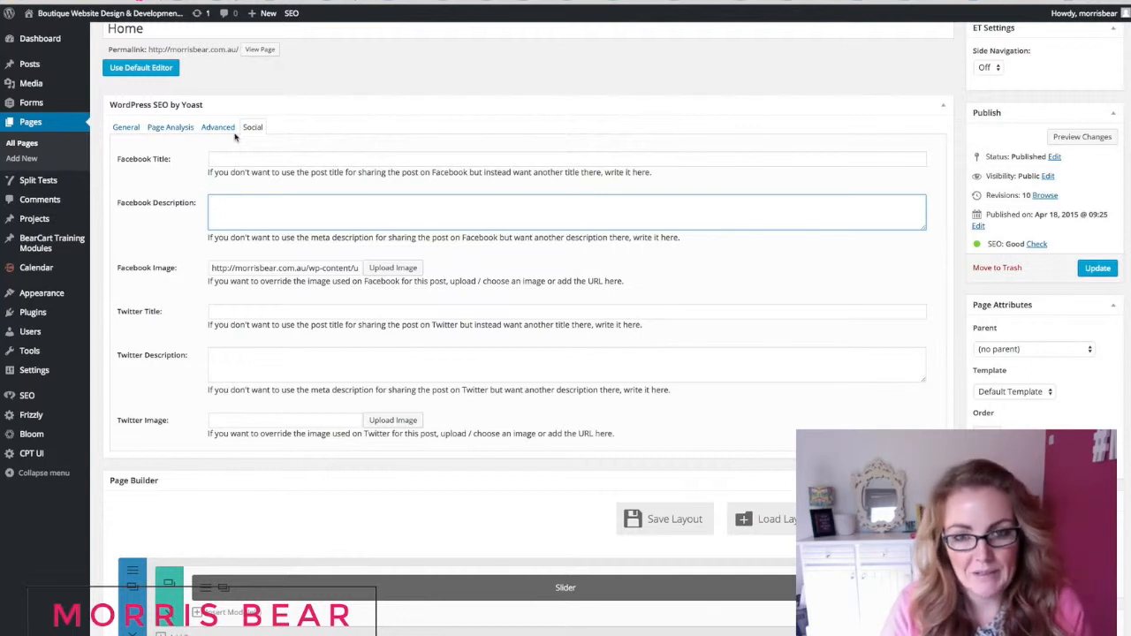
left_click(127, 128)
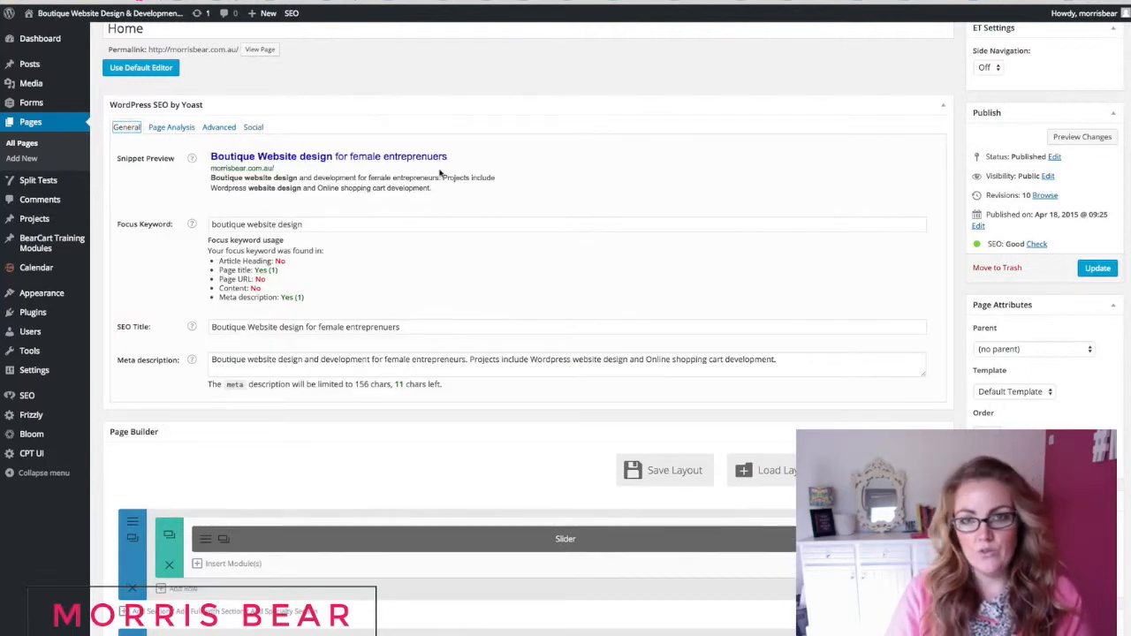